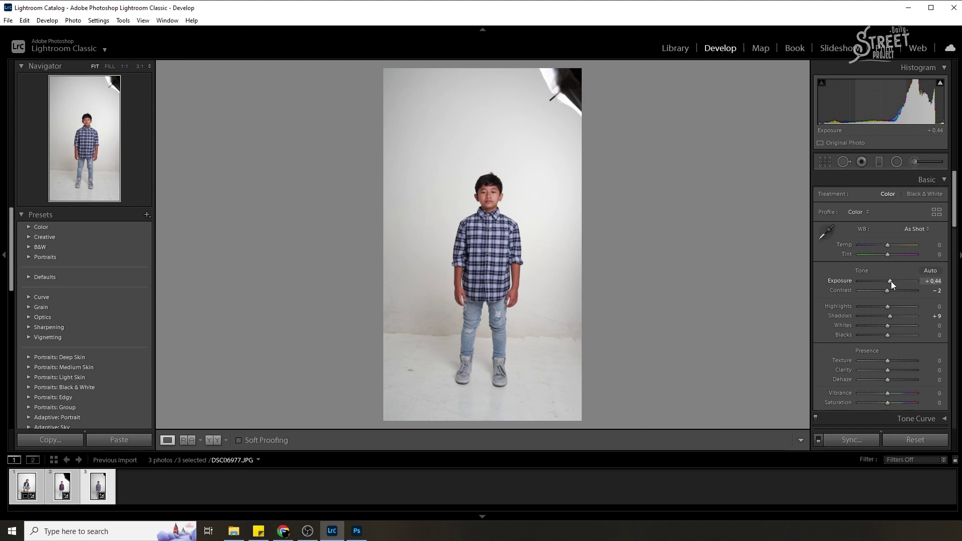
Set the exposure to +0.35 and crop the standing blue-shirt photo to 2 x 3 / 4 x 6, trimming mostly above the boy.
drag(891, 283, 893, 281)
click(825, 162)
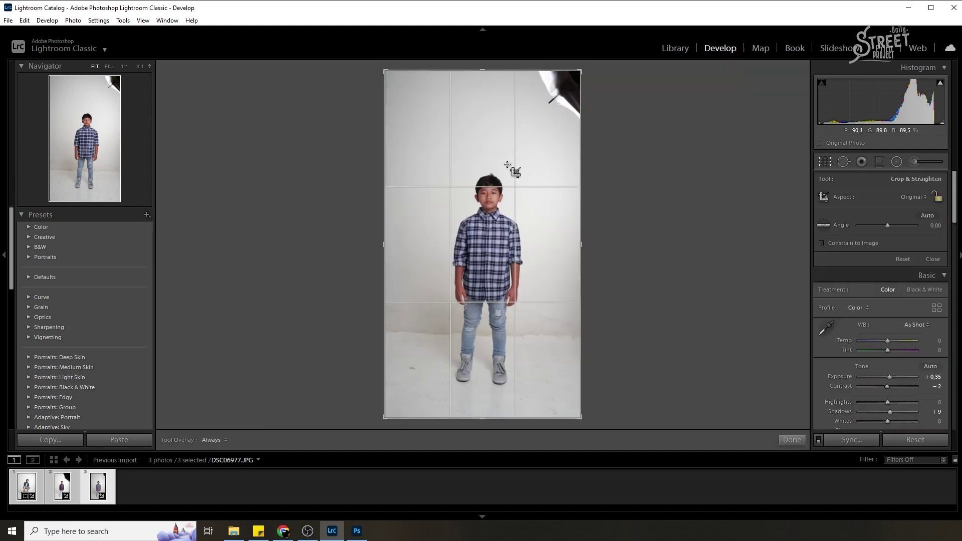
click(914, 197)
click(847, 303)
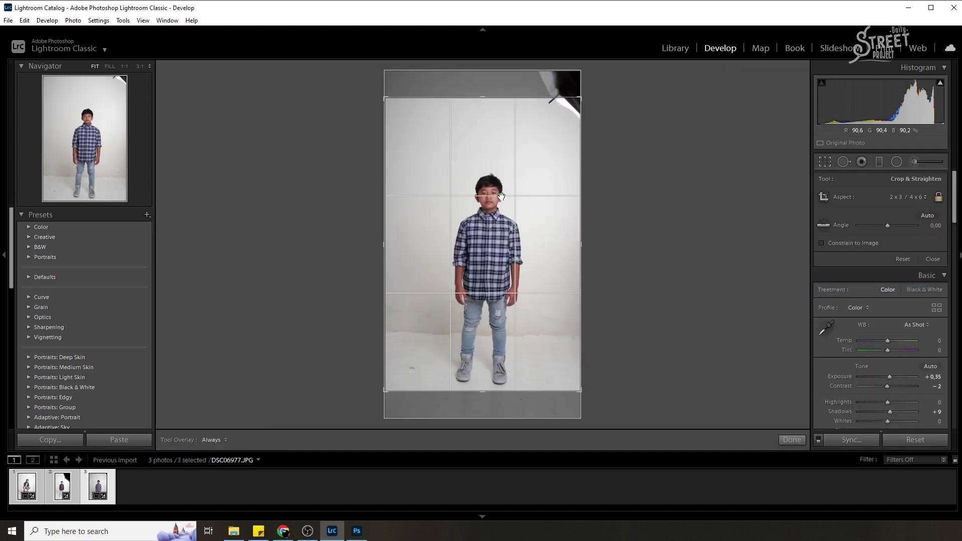
drag(503, 195, 503, 172)
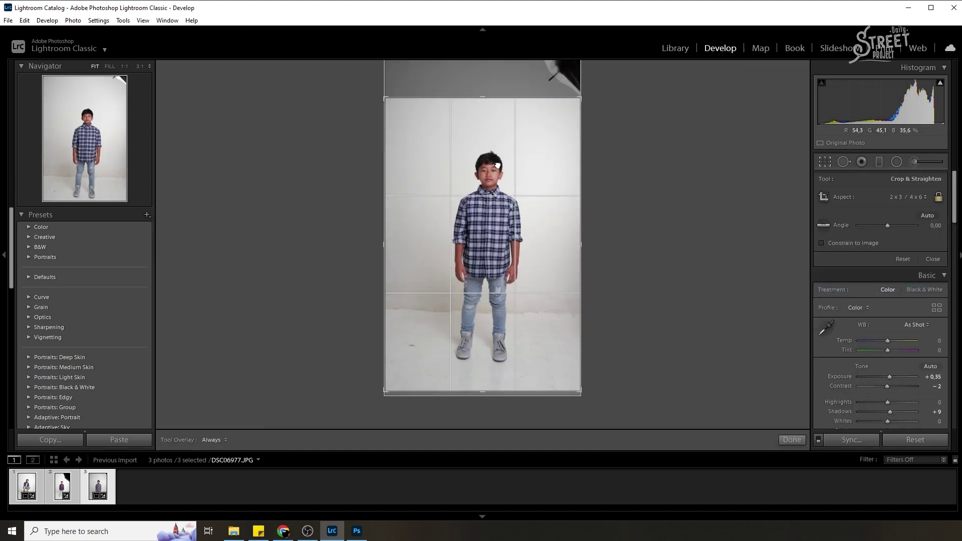
click(792, 440)
Crop the red plaid shirt photo DSC06944 to 2 x 3 / 4 x 6, placing the crop over the lower part of the image.
click(59, 488)
click(825, 161)
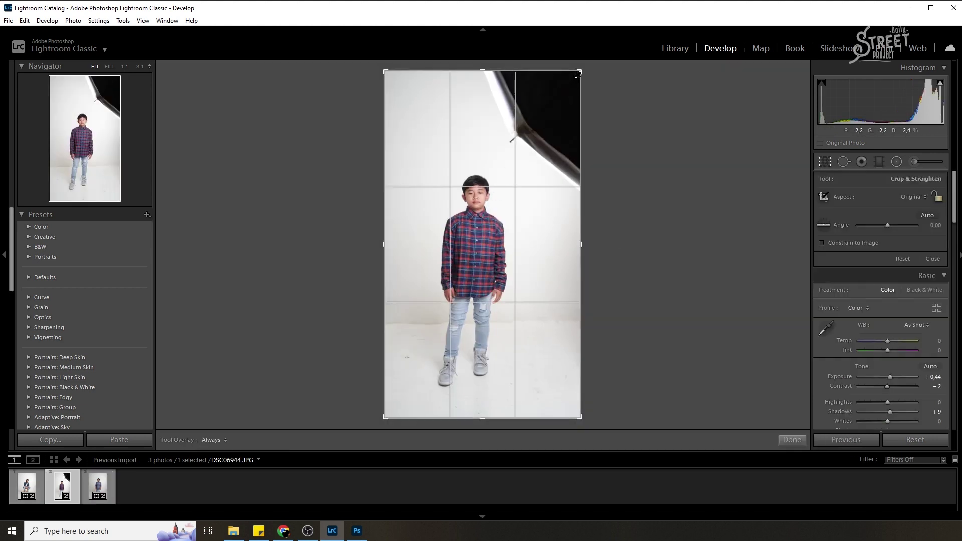
click(913, 197)
click(850, 291)
drag(524, 177, 518, 151)
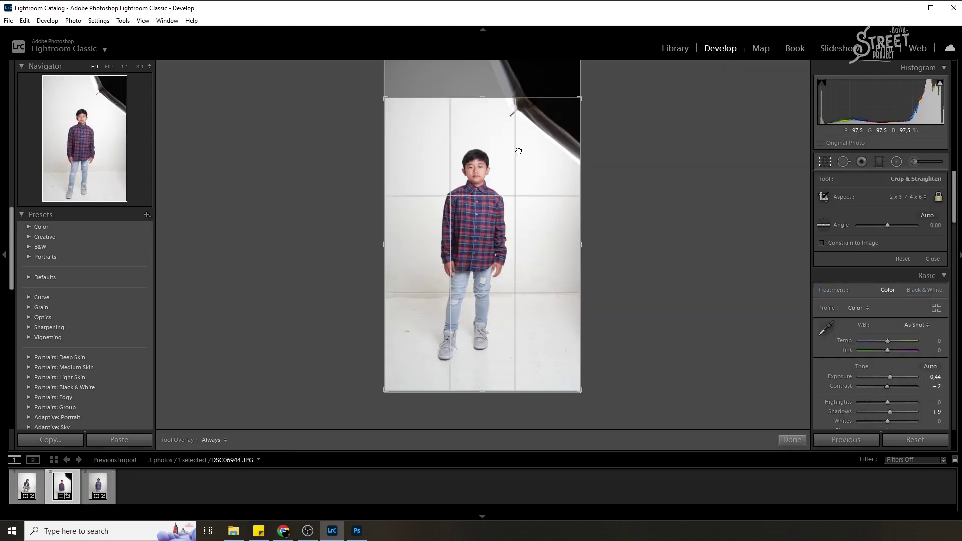
click(792, 441)
Select all three photos in the filmstrip and open the export settings for them.
click(91, 493)
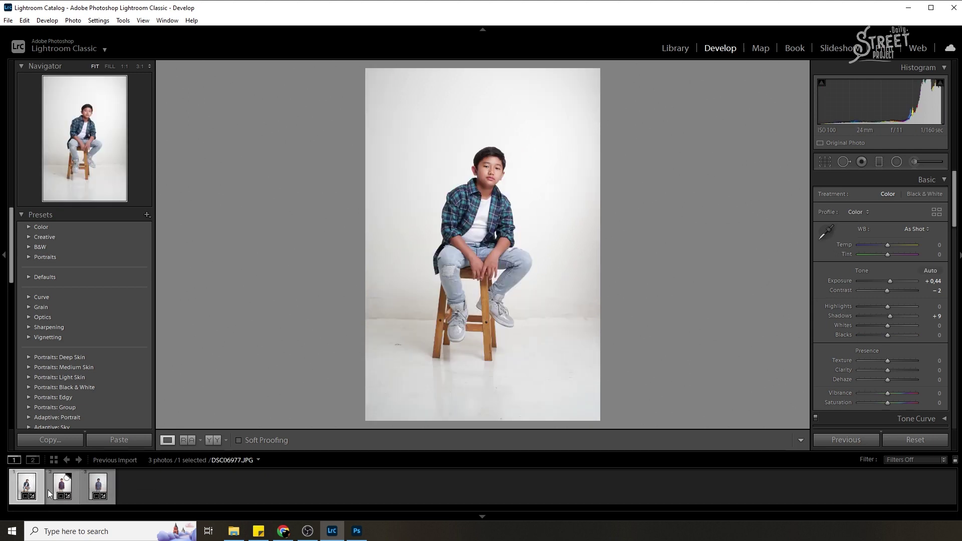
shift+click(29, 495)
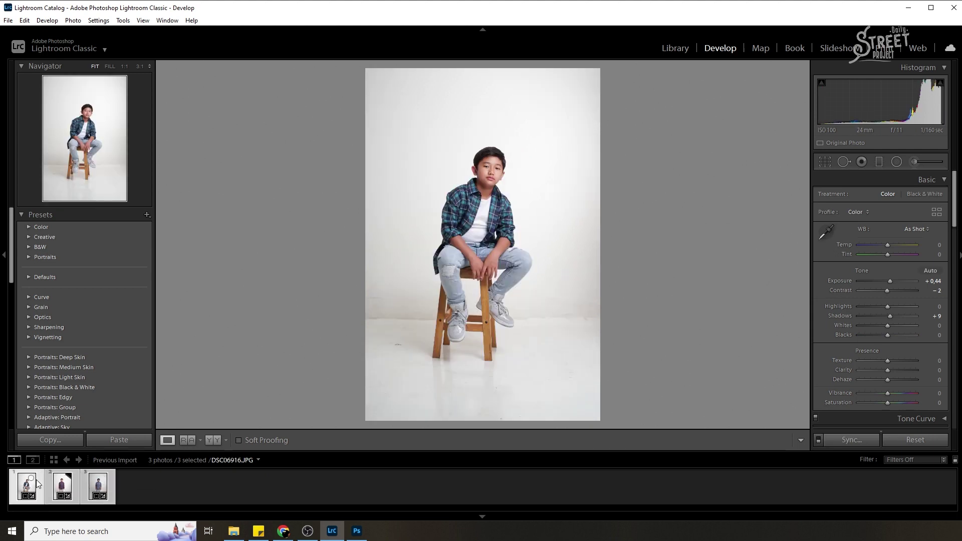
click(8, 21)
click(50, 156)
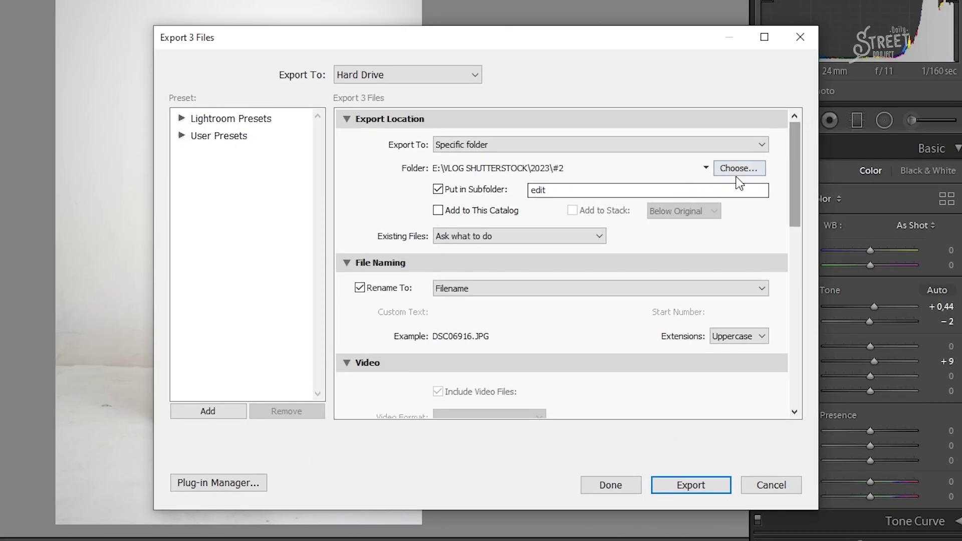
Set the export destination to E:\VLOG SHUTTERSTOCK\2023\#2 in the subfolder edit, with uppercase file extensions.
click(739, 171)
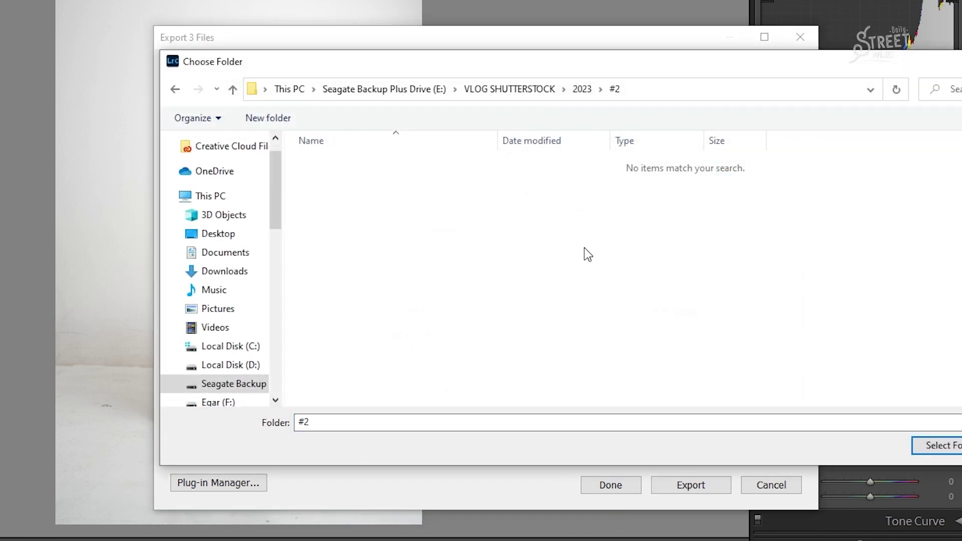
click(934, 445)
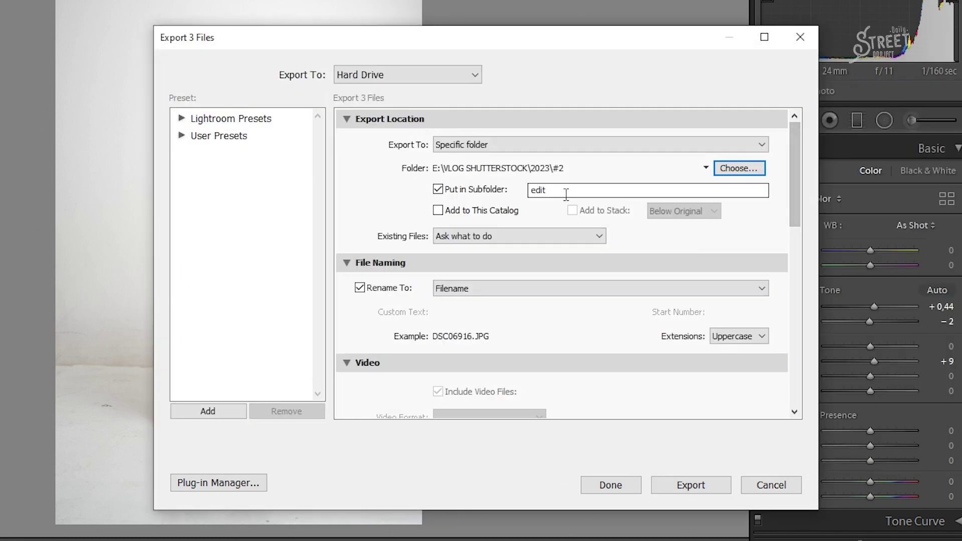
double_click(536, 189)
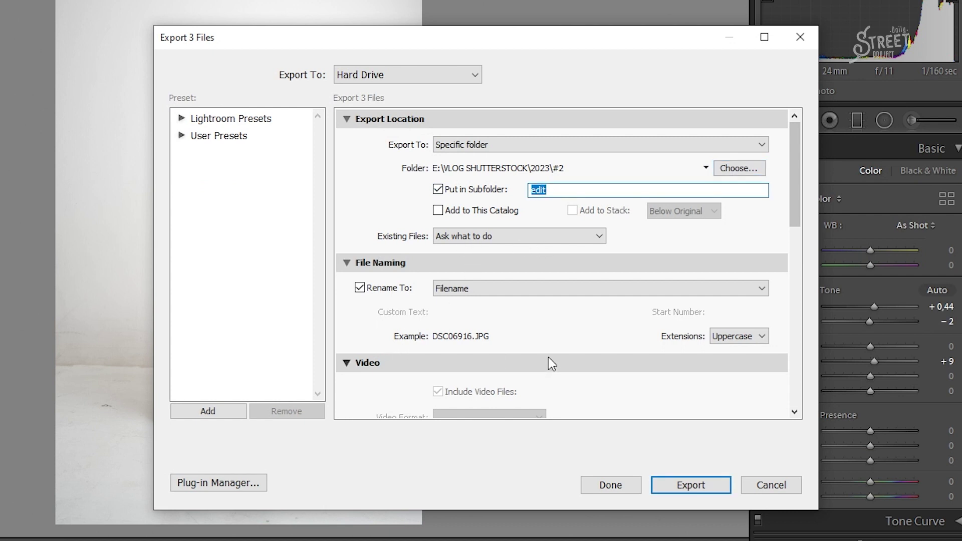
scroll(602, 280, down, 6)
scroll(697, 316, up, 5)
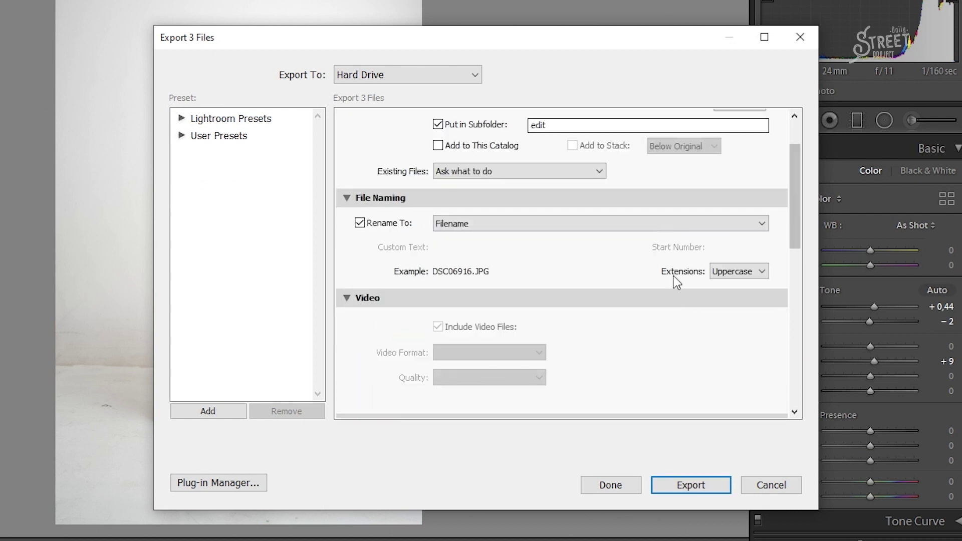
click(741, 273)
click(715, 311)
Export the photos in PSD format with a bit depth of 8 bits/component.
scroll(796, 268, down, 2)
drag(797, 268, 704, 300)
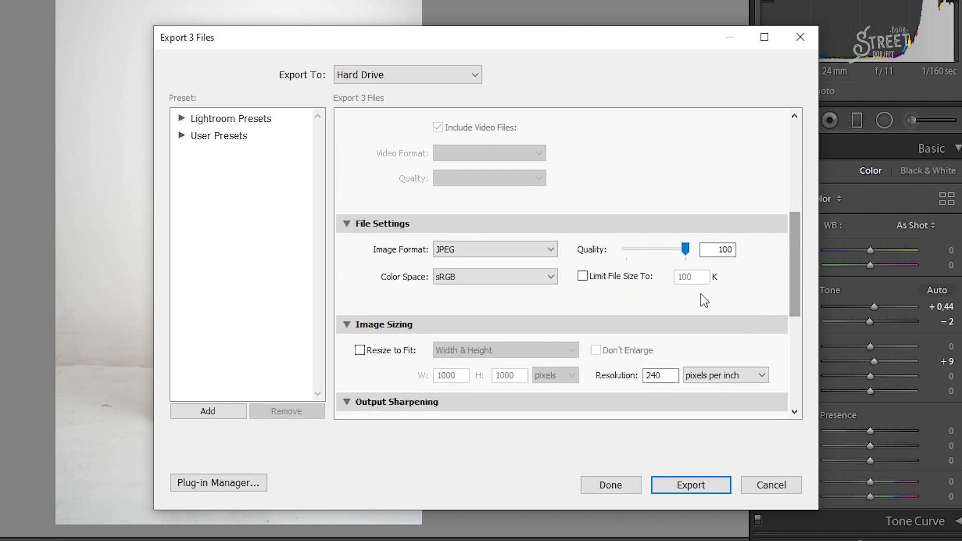
click(507, 251)
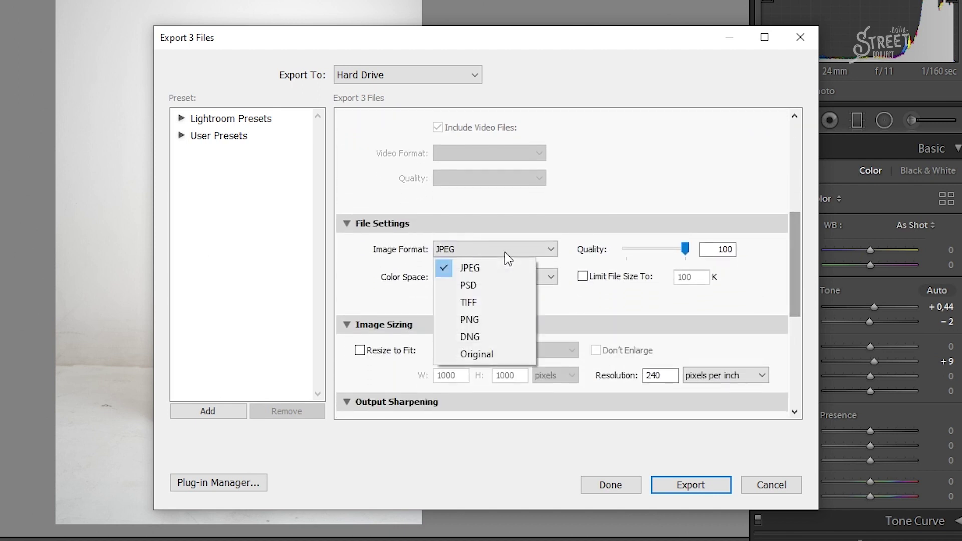
click(483, 290)
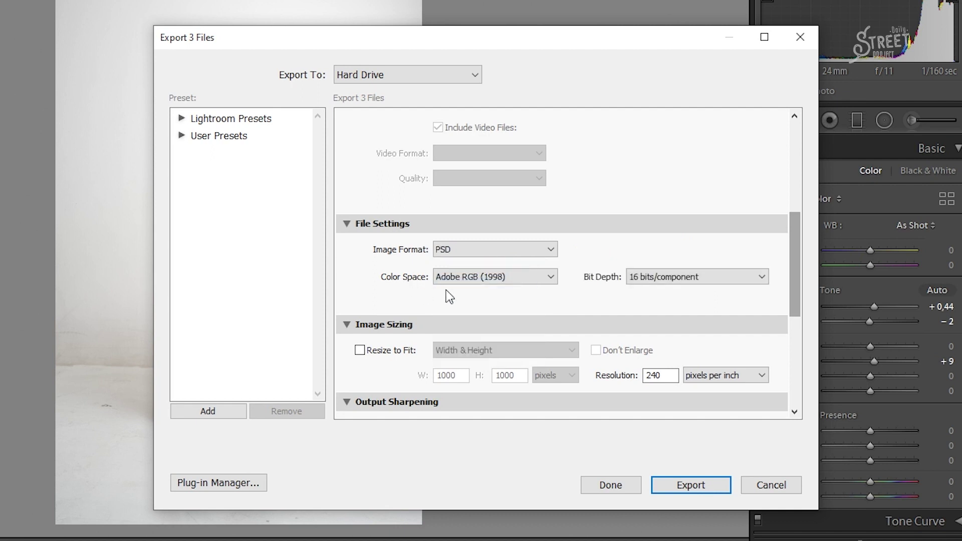
click(664, 280)
click(671, 295)
click(686, 485)
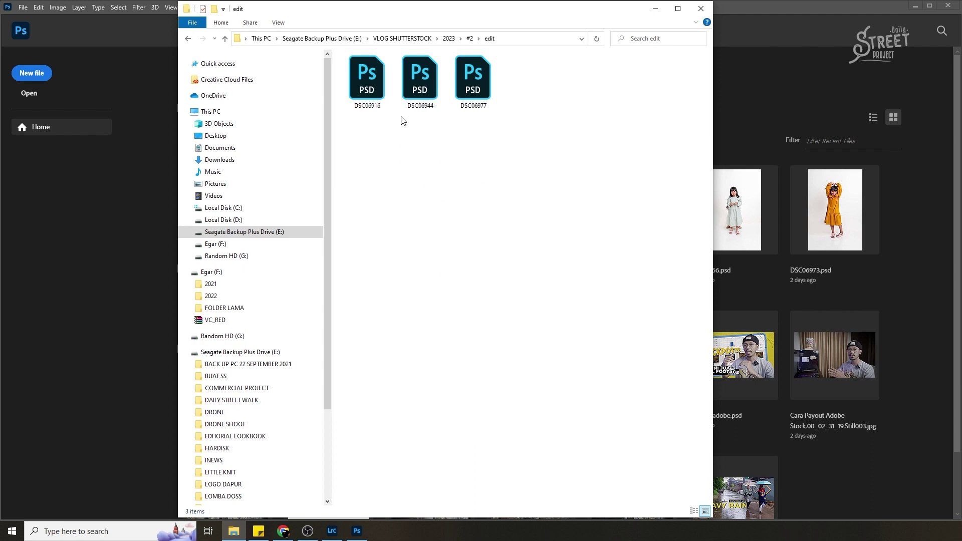
Open the exported DSC06916 file from the edit folder in Photoshop.
drag(366, 87, 769, 119)
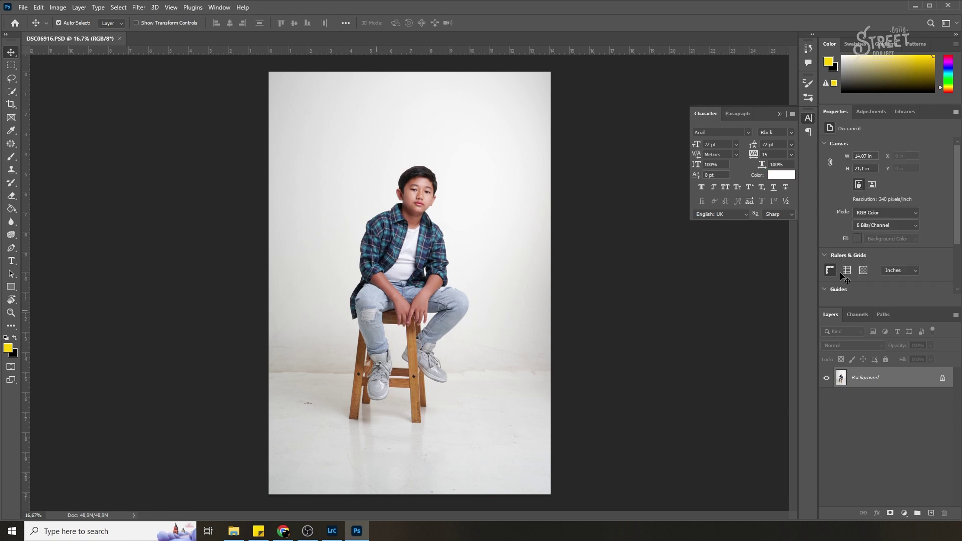
Examine the studio floor around the stool for stains and scratches.
click(338, 327)
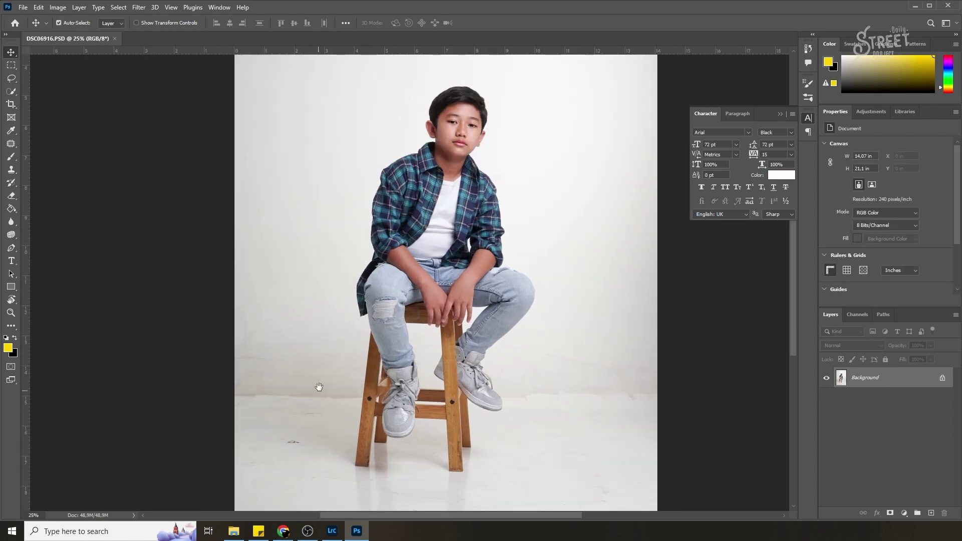
click(319, 387)
drag(319, 386, 329, 232)
click(314, 284)
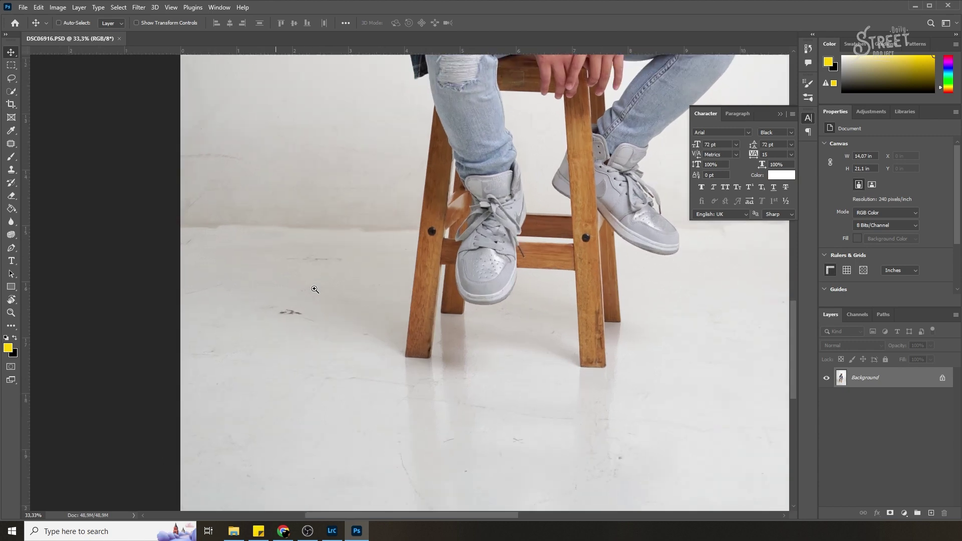
click(315, 289)
alt+click(315, 289)
alt+click(315, 289)
alt+click(315, 290)
alt+click(315, 289)
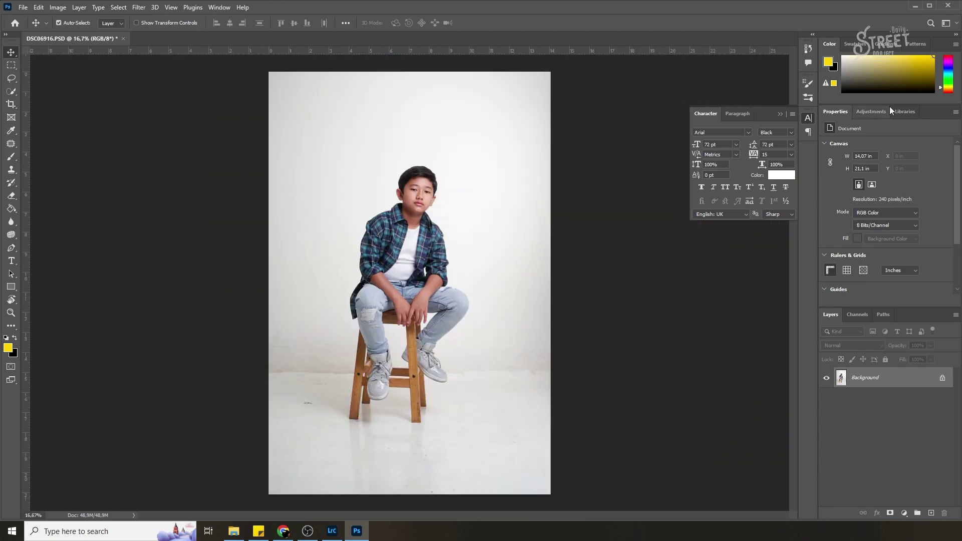
Add a Curves adjustment layer, pull its midpoint to input 143, output 27, and check the floor for marks.
click(870, 111)
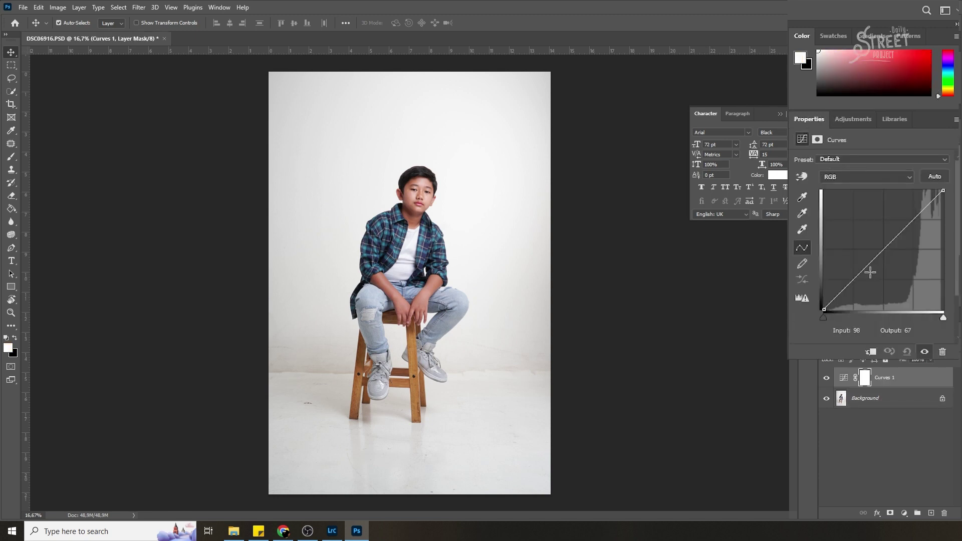
drag(868, 271, 891, 297)
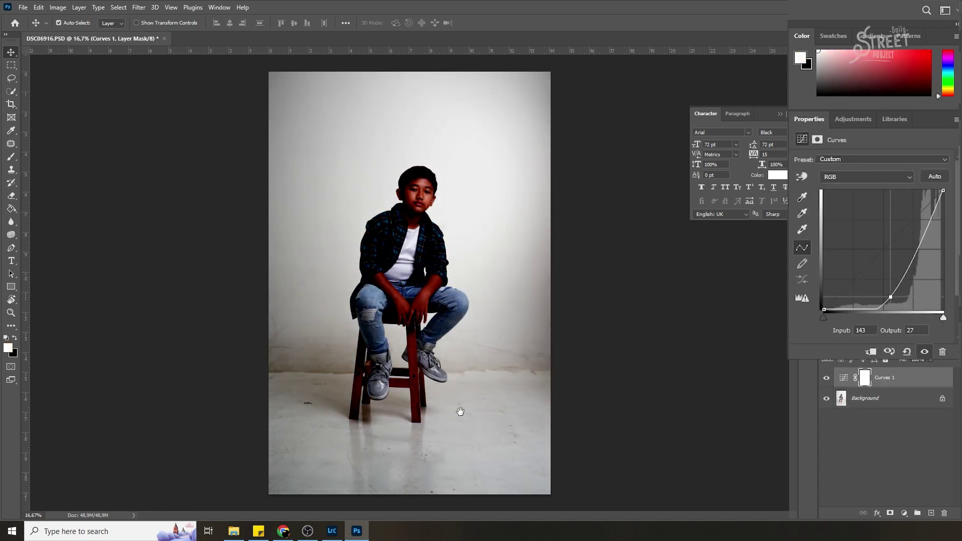
click(450, 391)
click(462, 429)
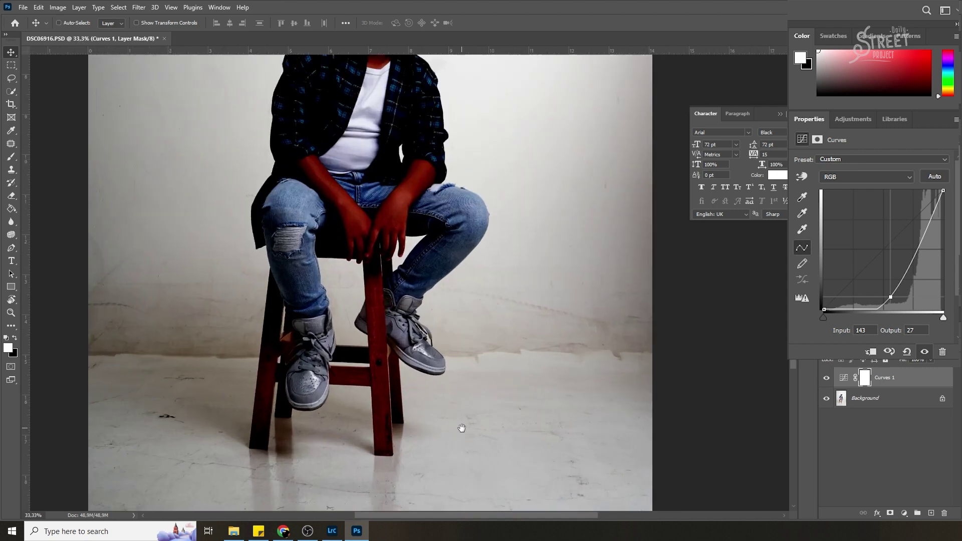
drag(461, 430, 496, 339)
ctrl+click(430, 431)
alt+click(431, 431)
alt+click(438, 428)
Duplicate the Background layer beneath the Curves adjustment.
click(864, 401)
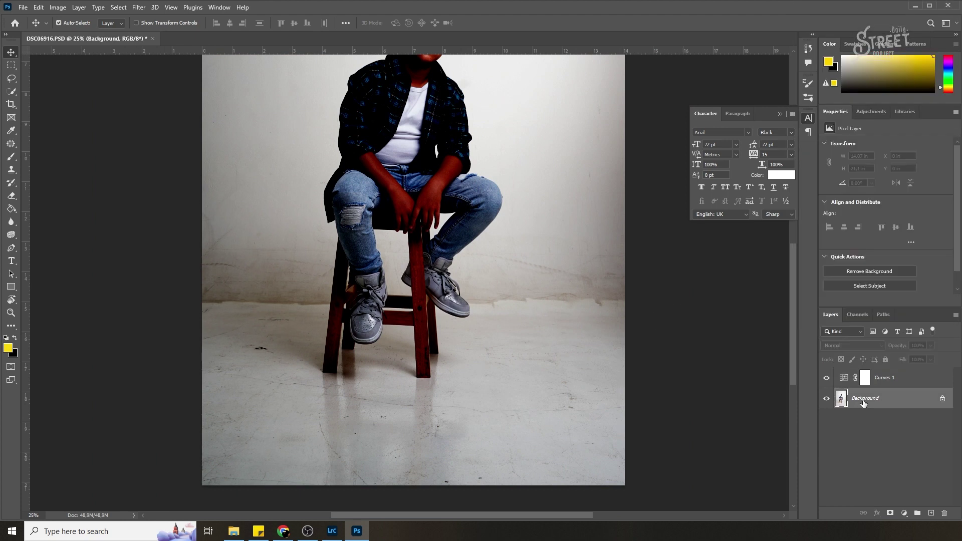
drag(432, 188, 430, 213)
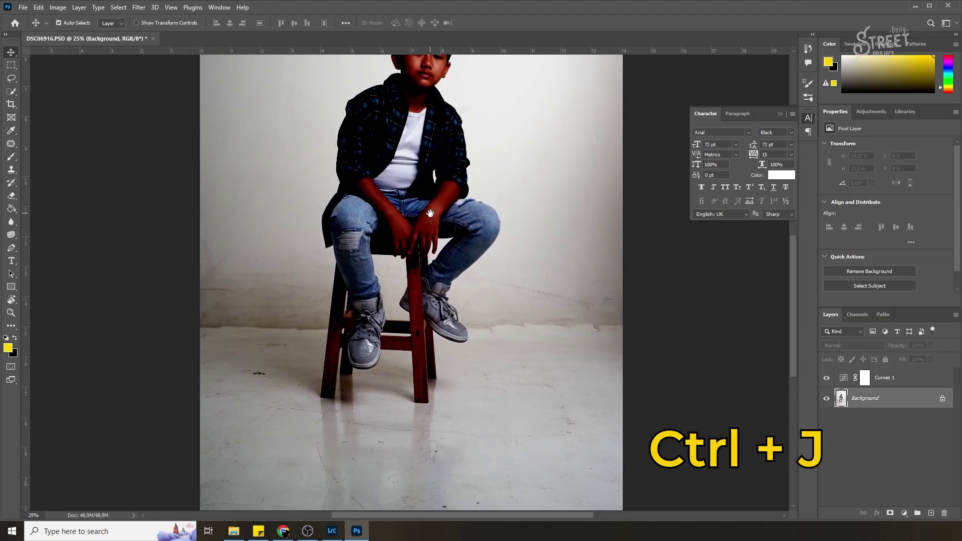
key(ctrl+j)
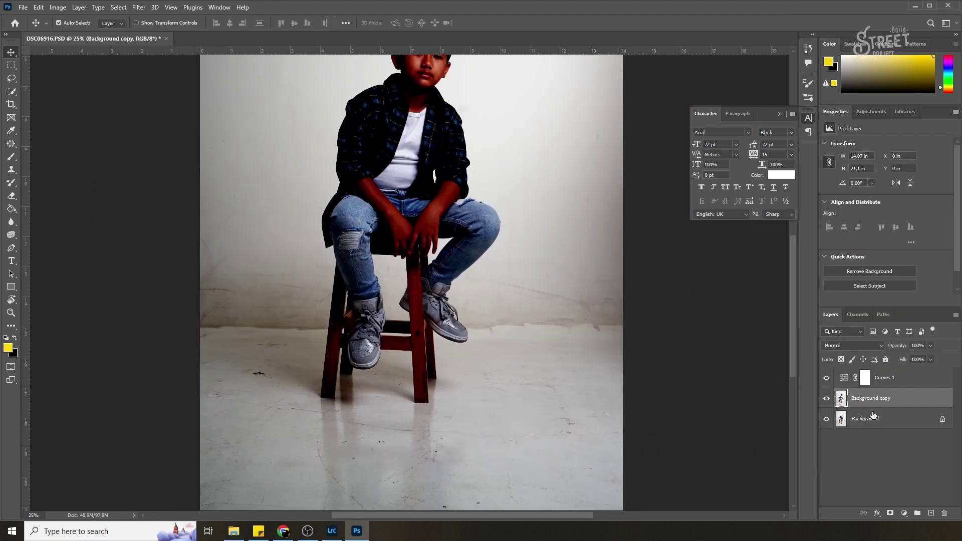
Apply Dust & Scratches with radius 25 pixels and threshold 5 levels to the Background copy, and hide it with an inverted layer mask.
click(137, 8)
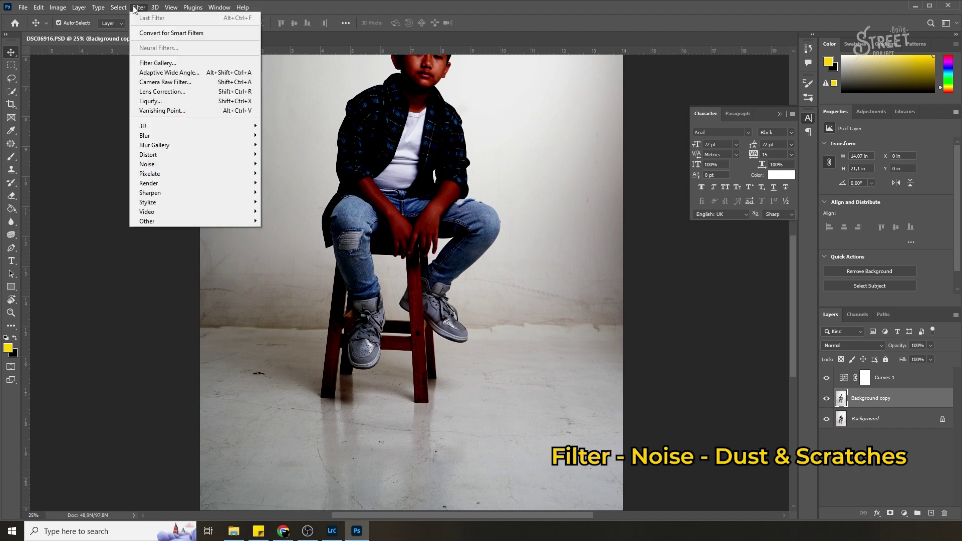
mouse_move(188, 165)
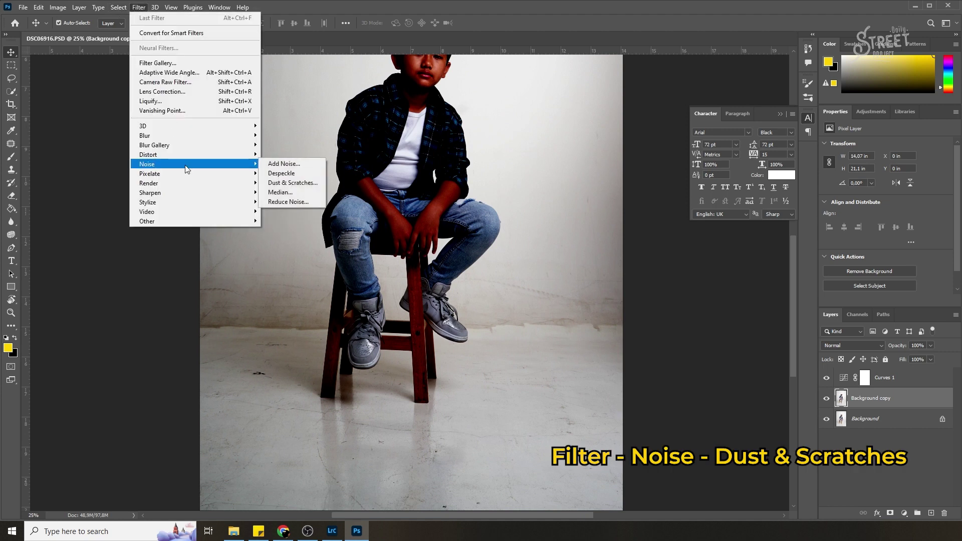
click(286, 184)
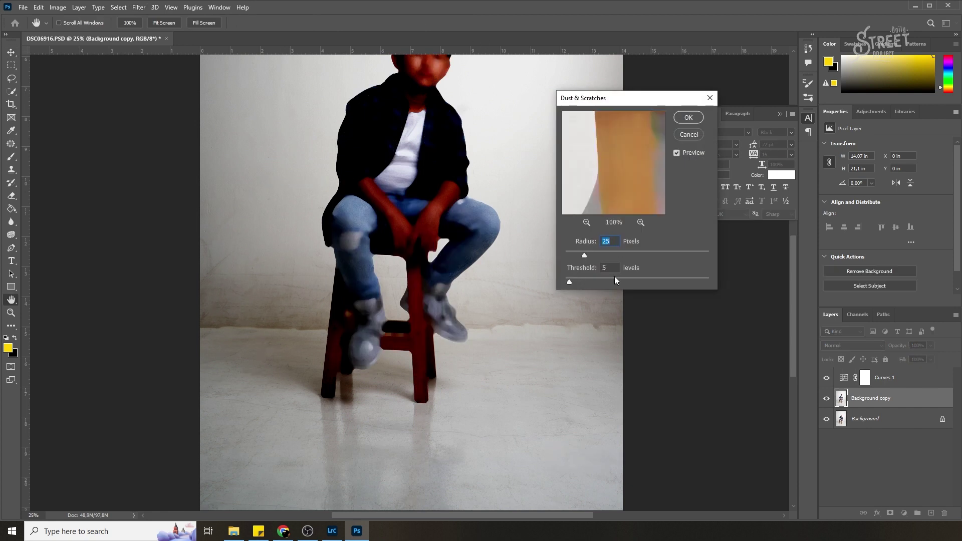
click(690, 118)
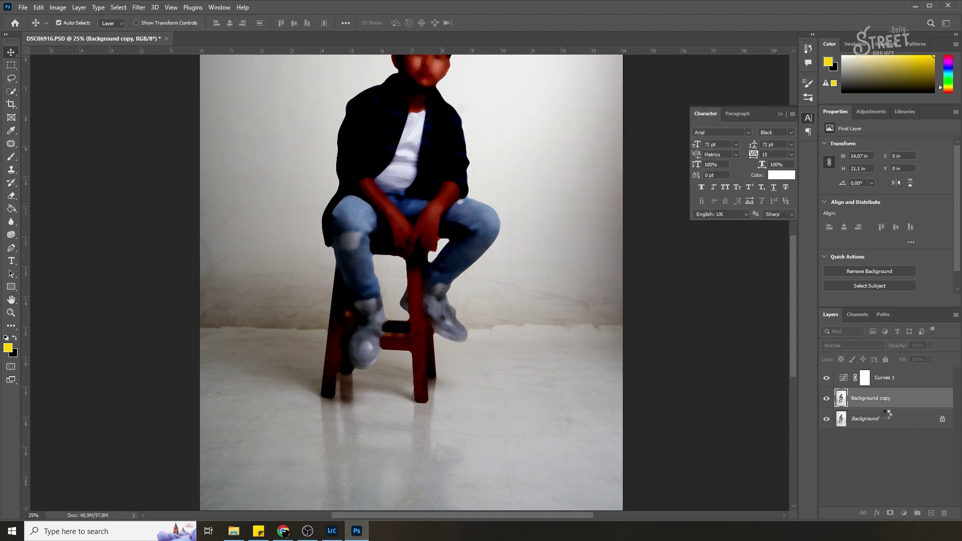
click(891, 514)
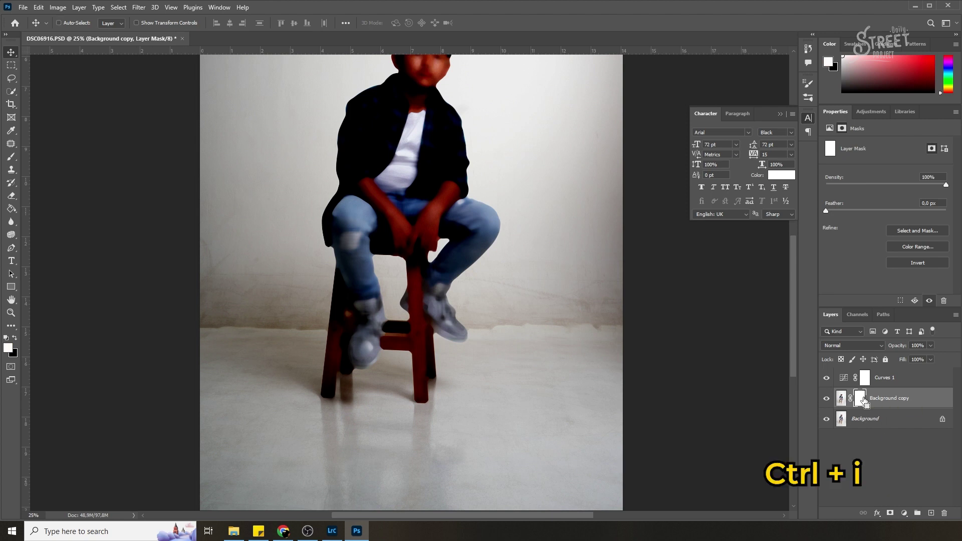
key(ctrl+i)
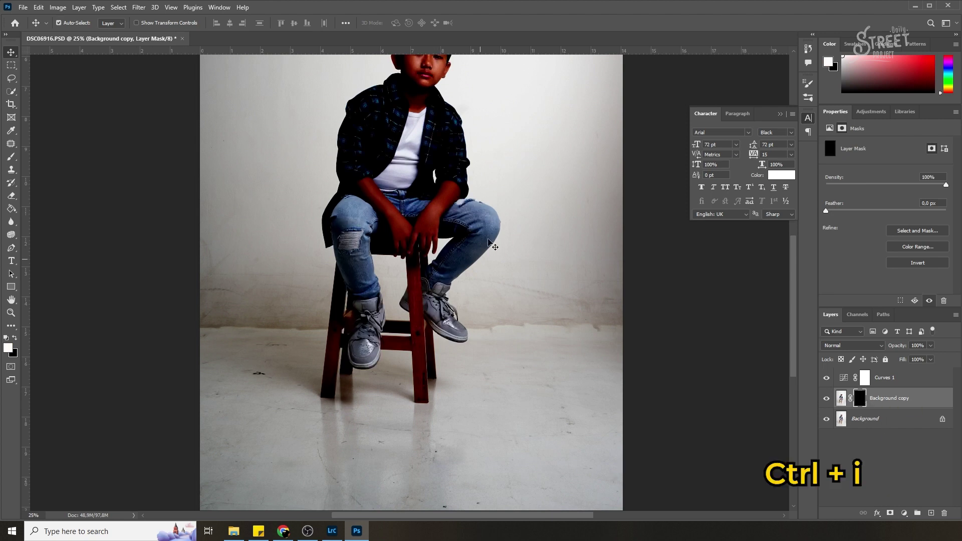
Paint white on the Background copy's mask over the floor beside the stool, using a brush of about 1100 pixels.
key(ctrl+plus)
click(12, 157)
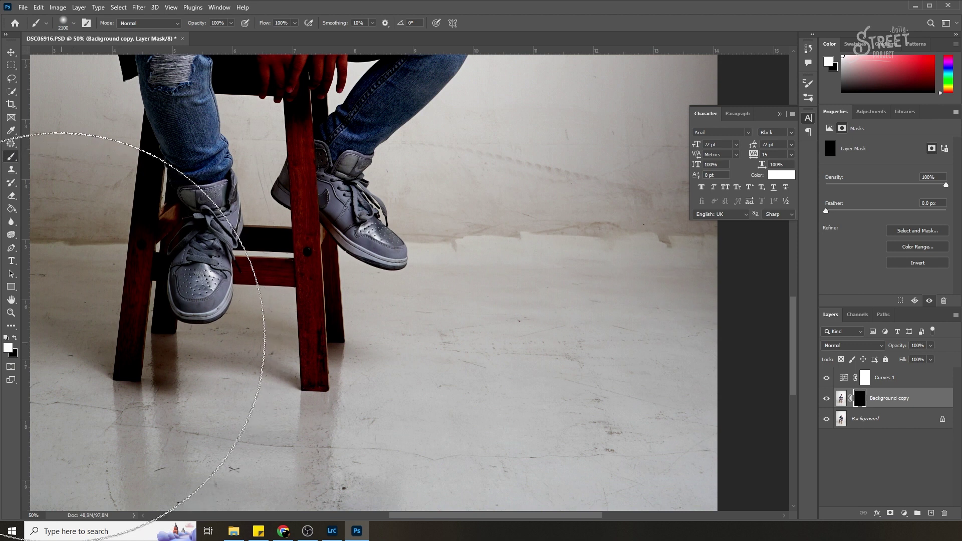
key(bracketleft)
key(bracketleft)
key(bracketleft)
key(bracketleft)
key(bracketleft)
key(bracketleft)
key(bracketleft)
key(bracketleft)
key(bracketleft)
key(bracketleft)
drag(561, 357, 582, 359)
drag(557, 394, 586, 265)
mouse_move(598, 374)
mouse_down()
mouse_move(558, 395)
mouse_move(598, 346)
mouse_move(535, 370)
mouse_move(391, 374)
mouse_up()
drag(451, 406, 518, 397)
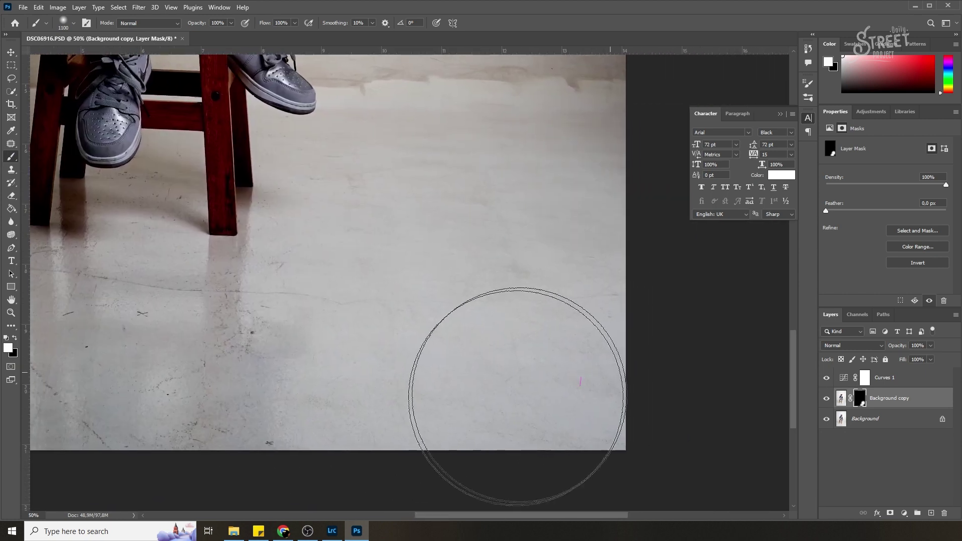
Continue painting the mask white over the floor in front of the stool and across to the image's lower-left corner.
drag(460, 313, 582, 301)
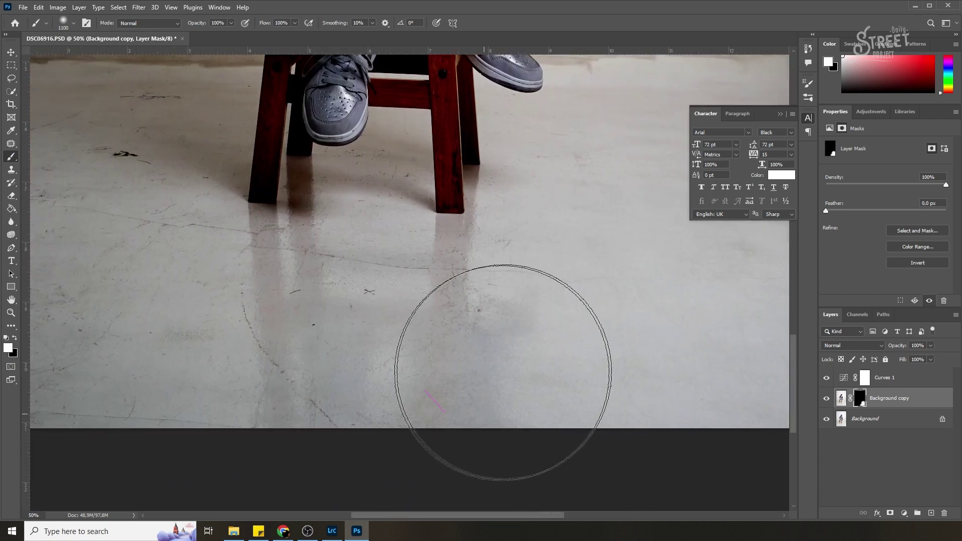
drag(311, 346, 469, 350)
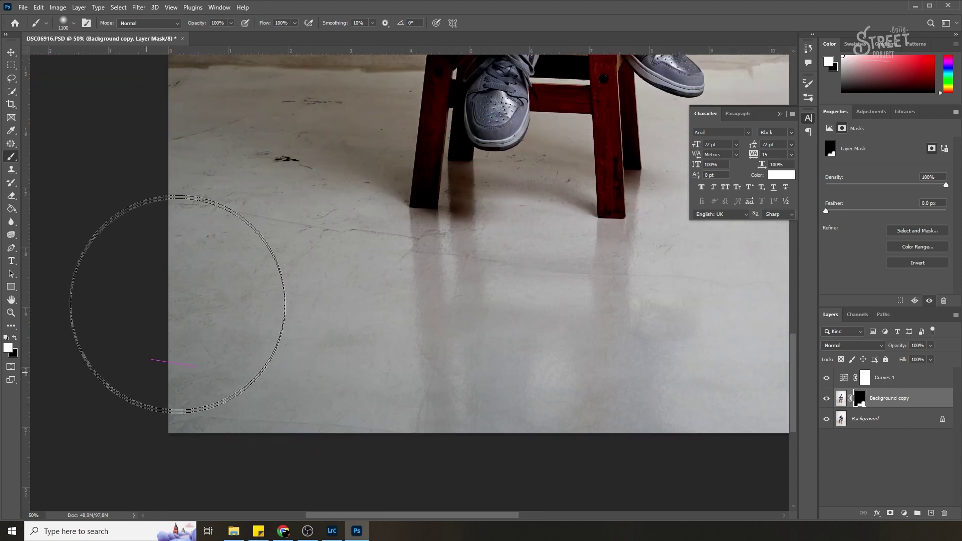
ctrl+click(254, 309)
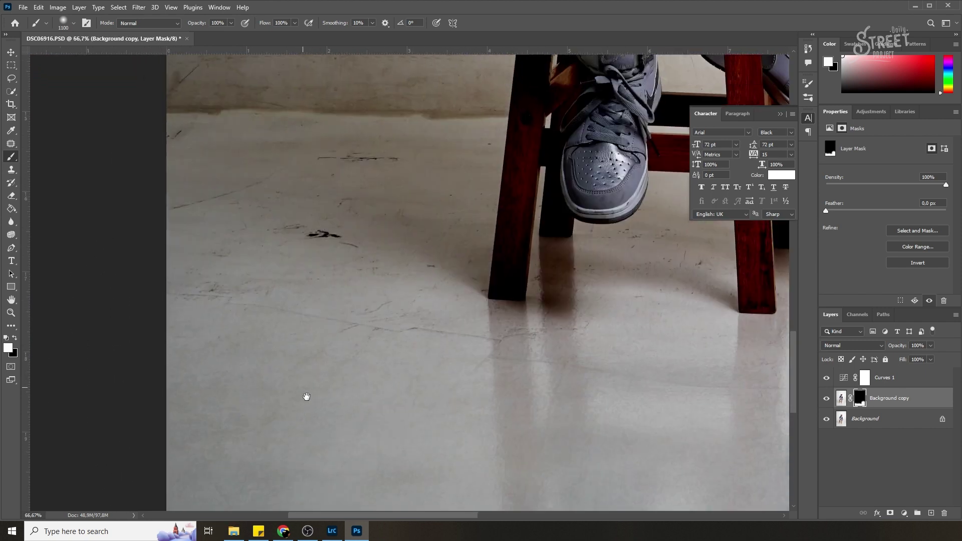
Reveal the filtered layer over the floor beside the boy's front shoe with a 700-pixel brush, up to the wall edge.
drag(266, 238, 260, 361)
key(bracketleft)
key(bracketleft)
key(bracketleft)
key(bracketleft)
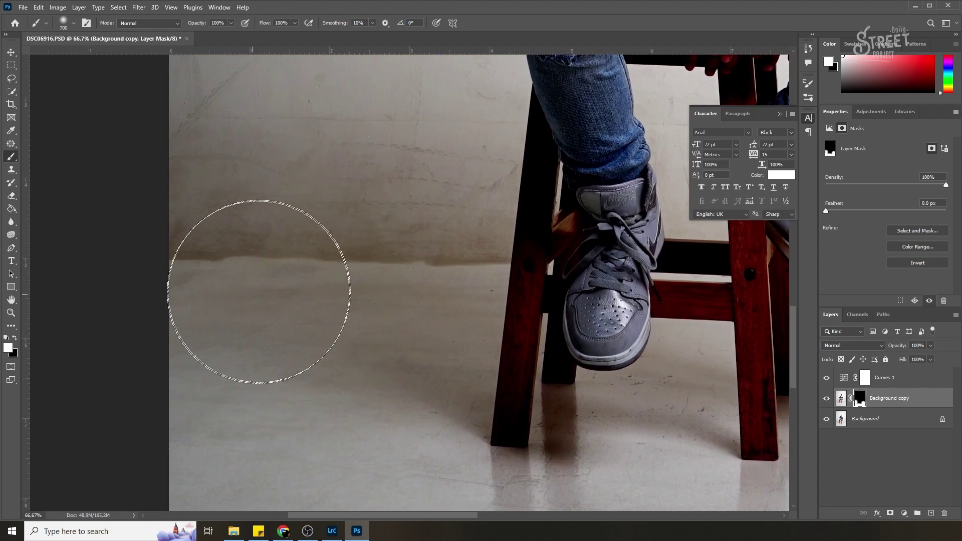
drag(345, 236, 322, 378)
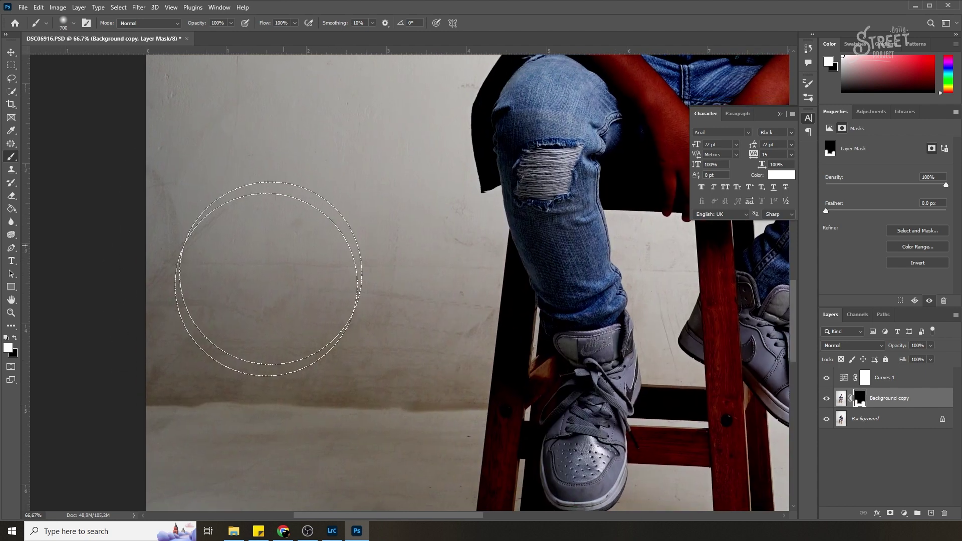
Paint the mask white over the stained lower backdrop on the torn-knee side of the stool.
drag(300, 235, 303, 296)
drag(333, 365, 346, 266)
drag(407, 249, 415, 264)
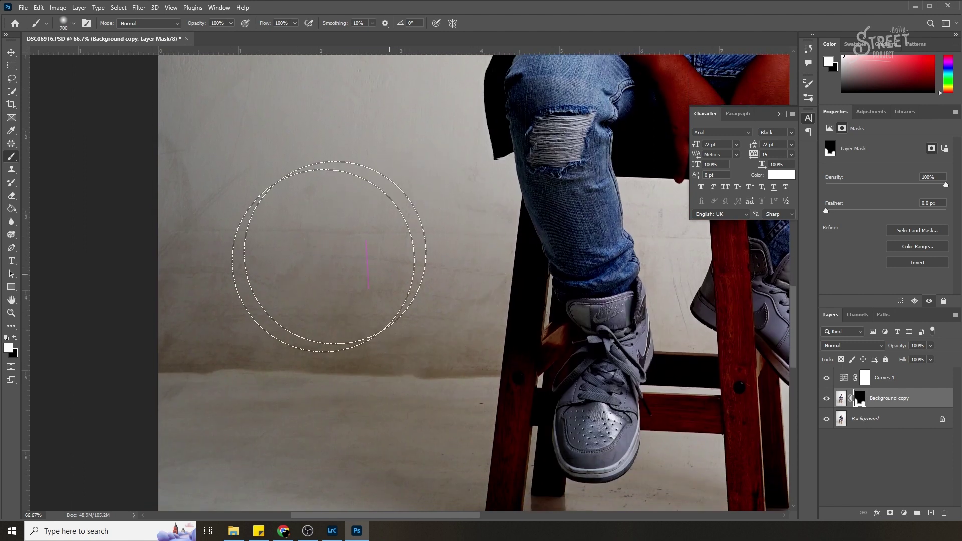
drag(295, 271, 284, 235)
Switch to a smaller brush, paint the mask white around the stool's legs and shoes, and undo the last stroke.
click(73, 23)
click(73, 175)
drag(308, 356, 274, 93)
key(bracketleft)
key(bracketleft)
key(bracketleft)
key(bracketleft)
key(bracketleft)
key(bracketleft)
key(bracketleft)
key(bracketleft)
drag(627, 217, 654, 250)
ctrl+click(470, 305)
ctrl+click(470, 305)
drag(428, 320, 426, 286)
drag(558, 204, 483, 290)
mouse_move(613, 197)
mouse_down()
mouse_move(494, 257)
mouse_move(412, 202)
mouse_up()
mouse_move(603, 313)
mouse_down()
mouse_move(607, 303)
mouse_move(623, 420)
mouse_up()
key(ctrl+z)
Adjust the brush and paint out the small floor marks beside the stool's legs at 150 pixels.
click(73, 23)
click(73, 150)
scroll(112, 175, down, 2)
drag(578, 229, 561, 244)
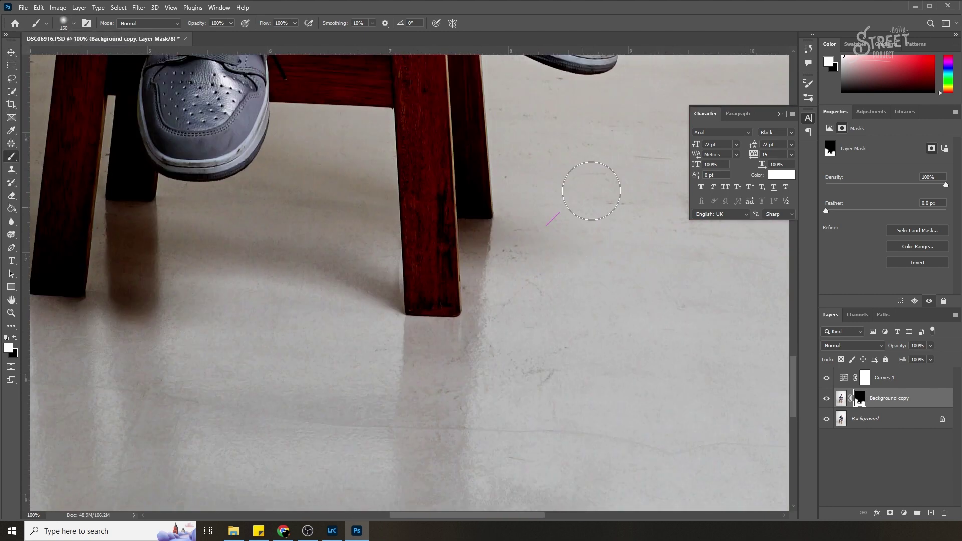
drag(633, 151, 406, 327)
drag(633, 138, 518, 354)
Reveal the filtered layer over the remaining floor and lower backdrop marks around the stool, resizing the brush to fit.
key(ctrl+minus)
key(bracketright)
key(bracketright)
key(bracketright)
key(bracketright)
key(bracketright)
key(bracketright)
mouse_move(597, 376)
mouse_down()
mouse_move(567, 273)
mouse_move(573, 241)
mouse_up()
key(bracketleft)
key(bracketleft)
key(bracketleft)
drag(647, 85, 501, 481)
drag(544, 351, 543, 316)
mouse_move(219, 60)
mouse_down()
mouse_move(383, 268)
mouse_move(260, 254)
mouse_move(464, 251)
mouse_up()
scroll(527, 249, down, 5)
drag(531, 398, 539, 397)
ctrl+click(552, 358)
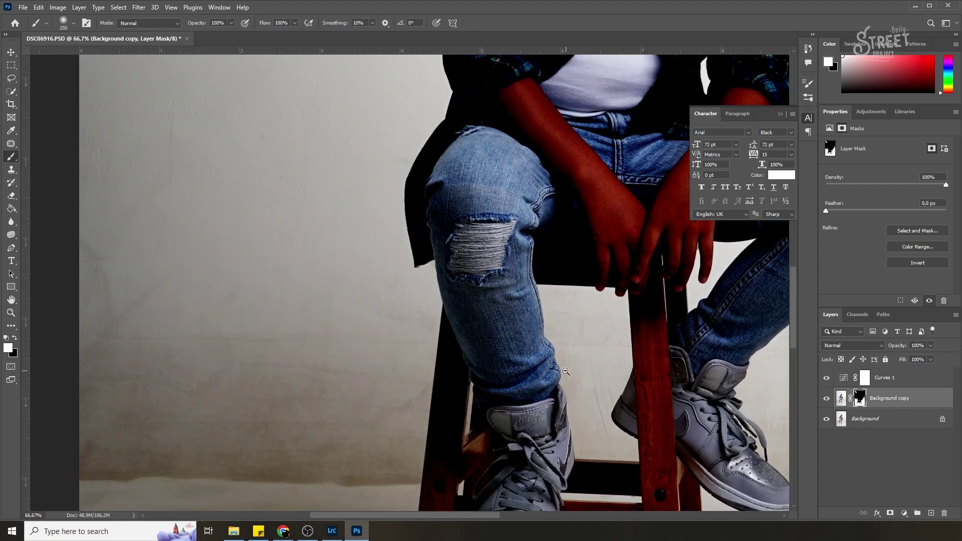
Hide the Curves 1 adjustment and stamp the visible layers into a new layer above Background copy.
alt+click(565, 366)
alt+click(565, 365)
alt+click(565, 366)
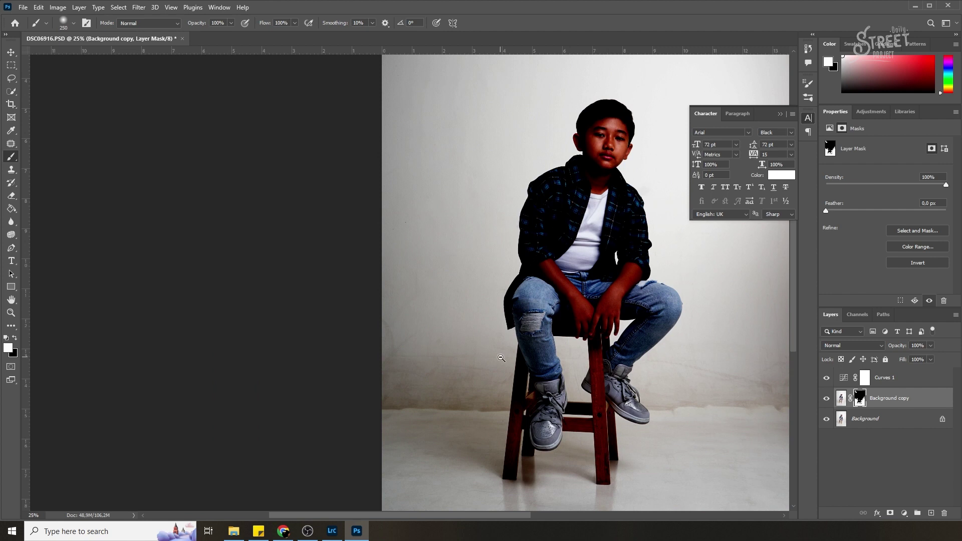
scroll(501, 358, down, 1)
scroll(456, 321, up, 3)
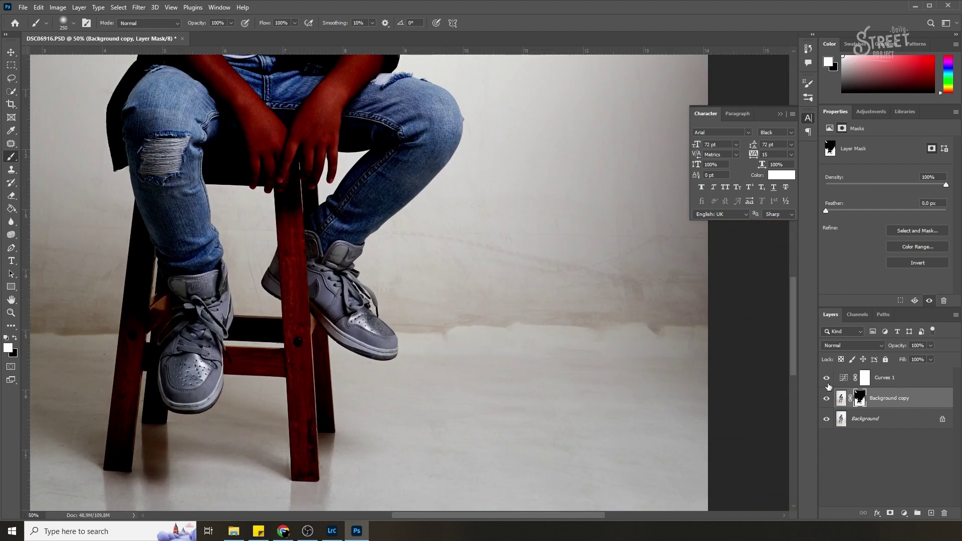
click(827, 379)
scroll(496, 370, down, 2)
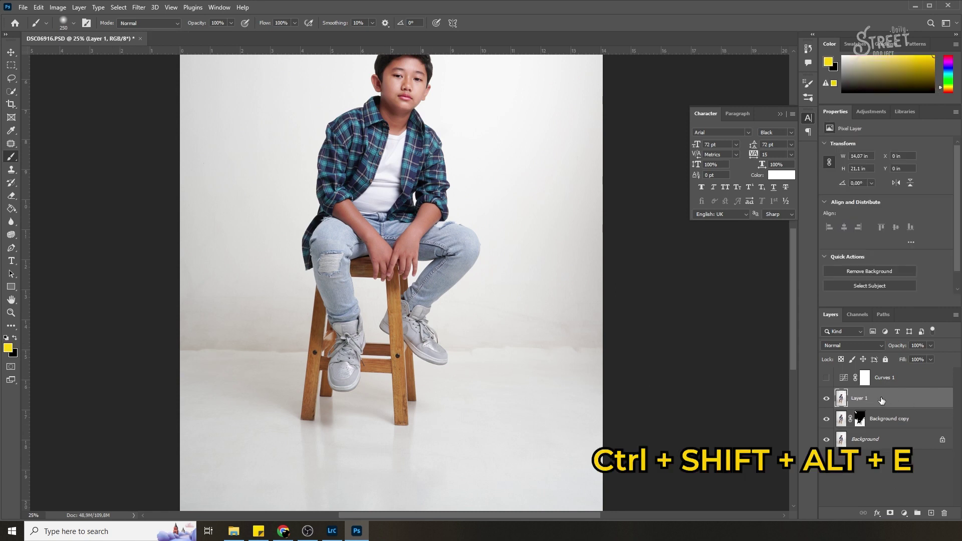
Apply a Median filter with a 10-pixel radius to Layer 1 and hide it behind an inverted layer mask.
key(ctrl+minus)
click(139, 7)
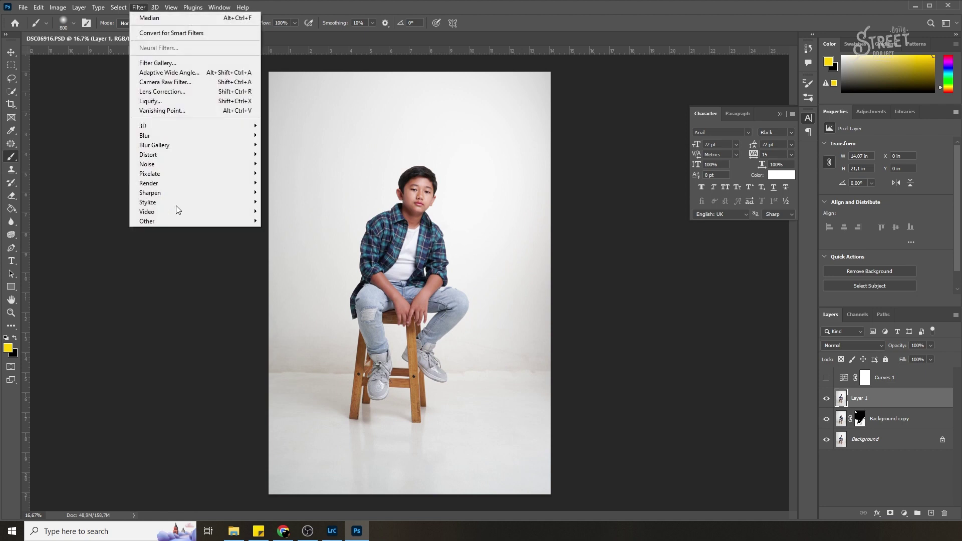
mouse_move(165, 164)
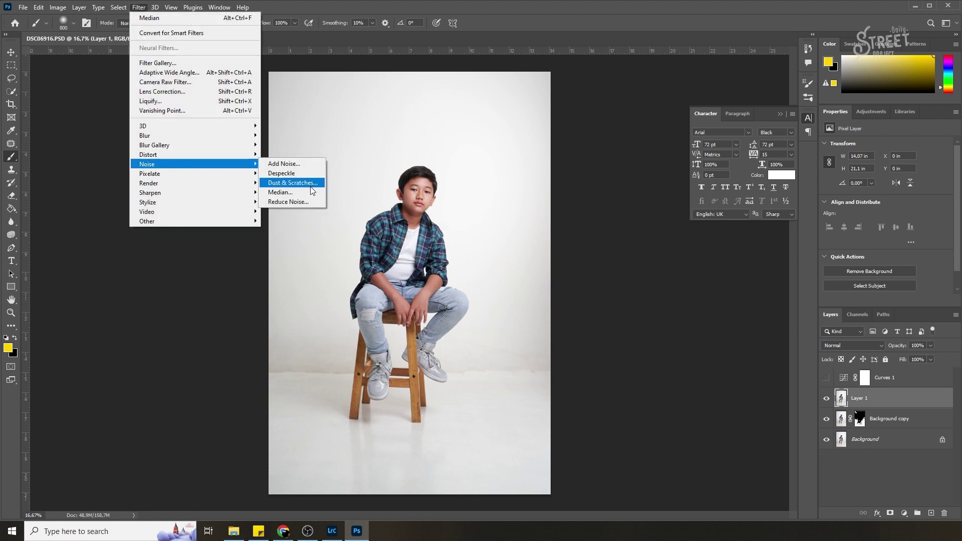
click(304, 191)
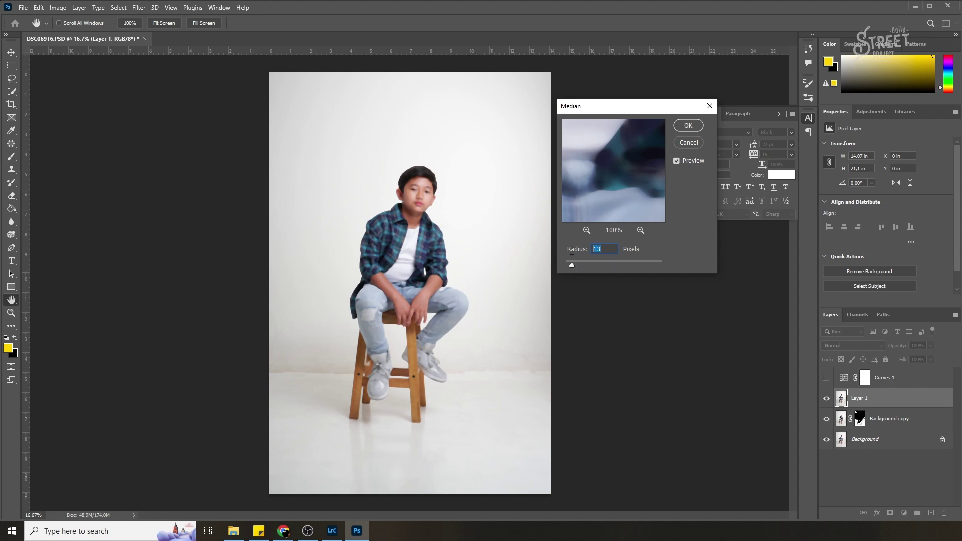
drag(572, 251, 567, 249)
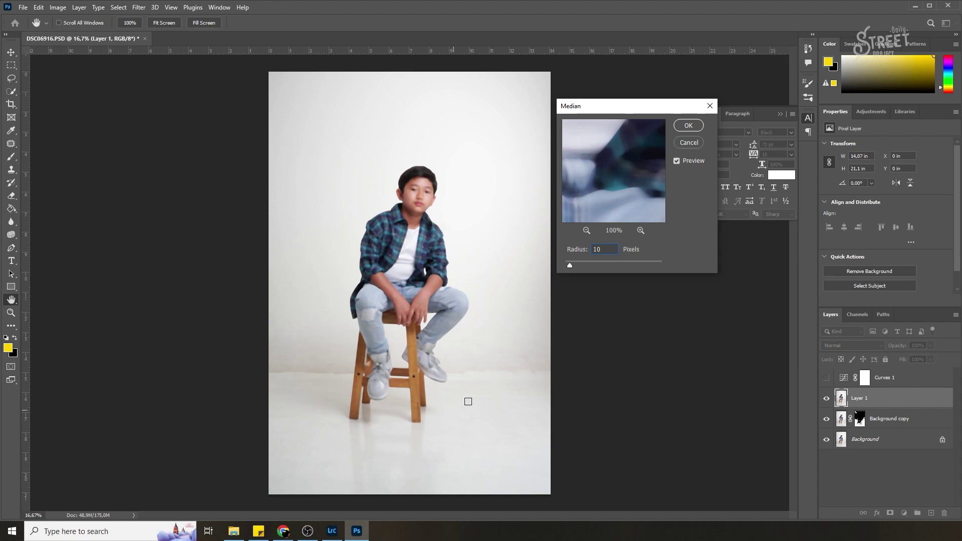
click(687, 126)
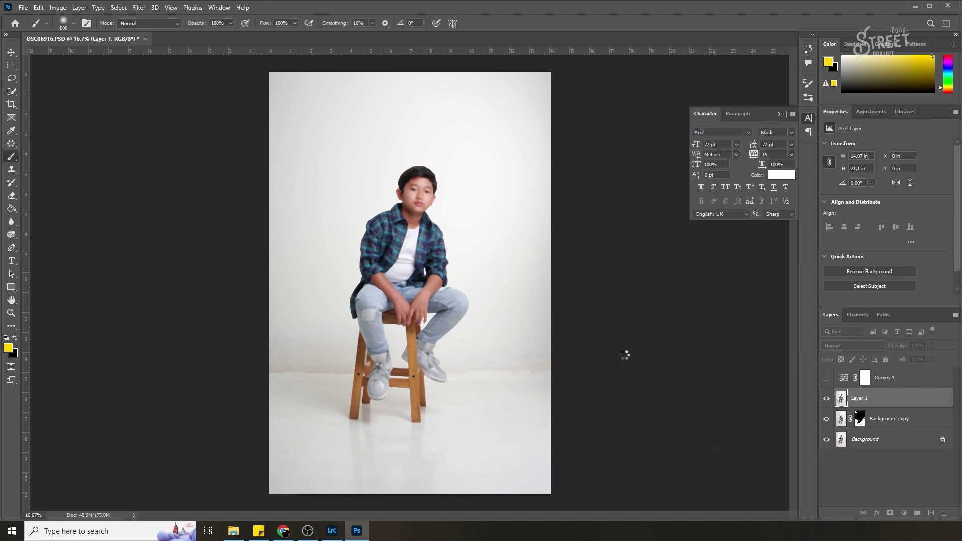
click(890, 514)
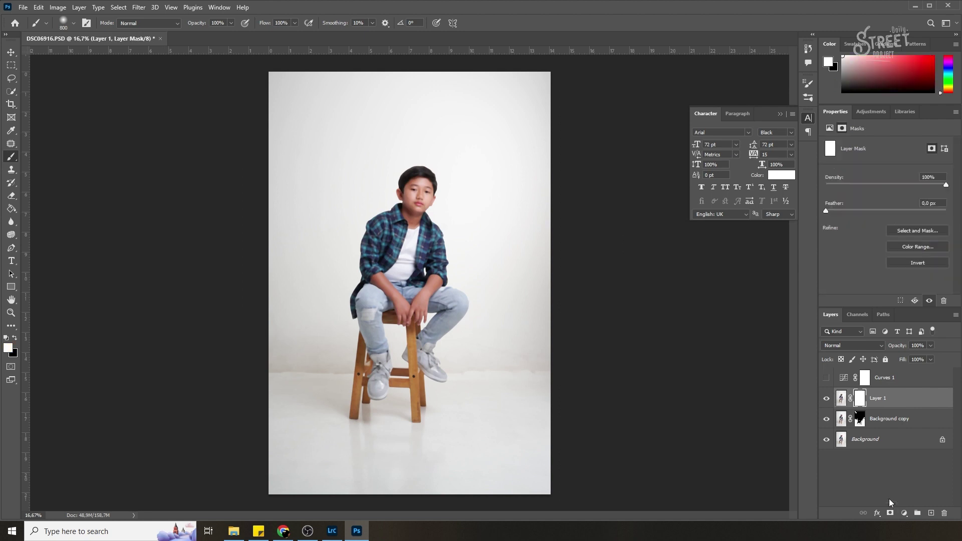
key(ctrl+i)
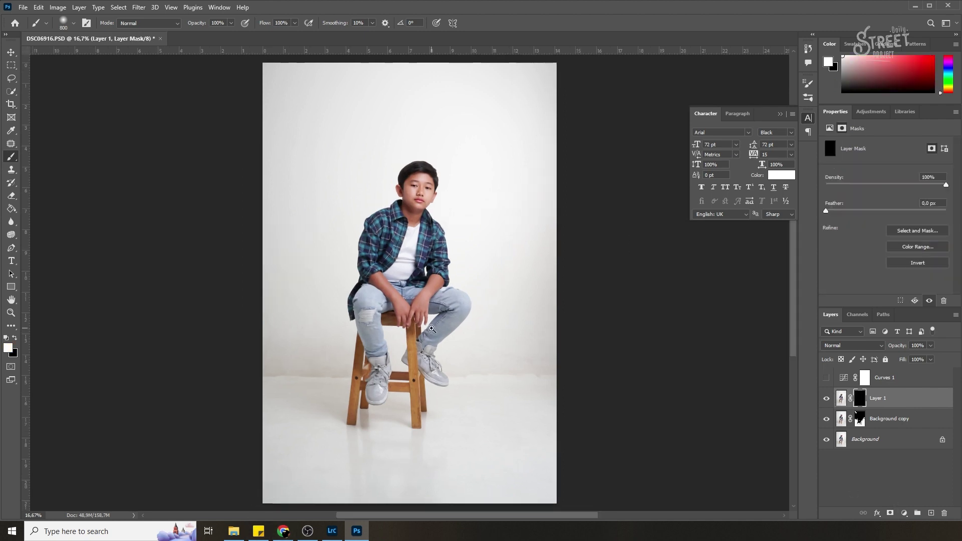
Paint white on Layer 1's mask with an 800-pixel brush over the floor beside and in front of the stool.
ctrl+click(431, 329)
drag(438, 275, 283, 58)
ctrl+click(414, 291)
drag(414, 291, 367, 193)
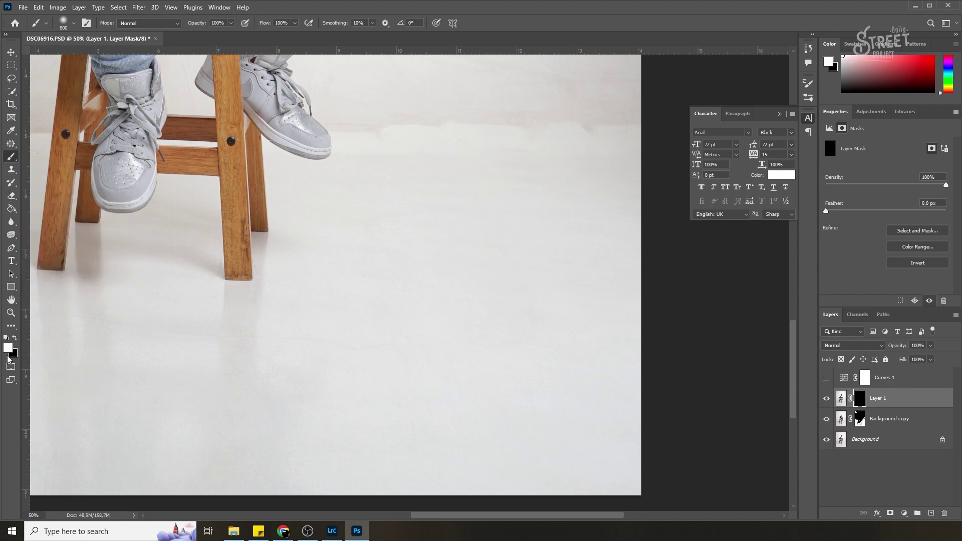
mouse_move(482, 351)
mouse_down()
mouse_move(562, 318)
mouse_move(579, 178)
mouse_move(447, 346)
mouse_move(360, 319)
mouse_move(496, 232)
mouse_move(516, 267)
mouse_up()
drag(273, 375, 277, 363)
drag(233, 329, 234, 314)
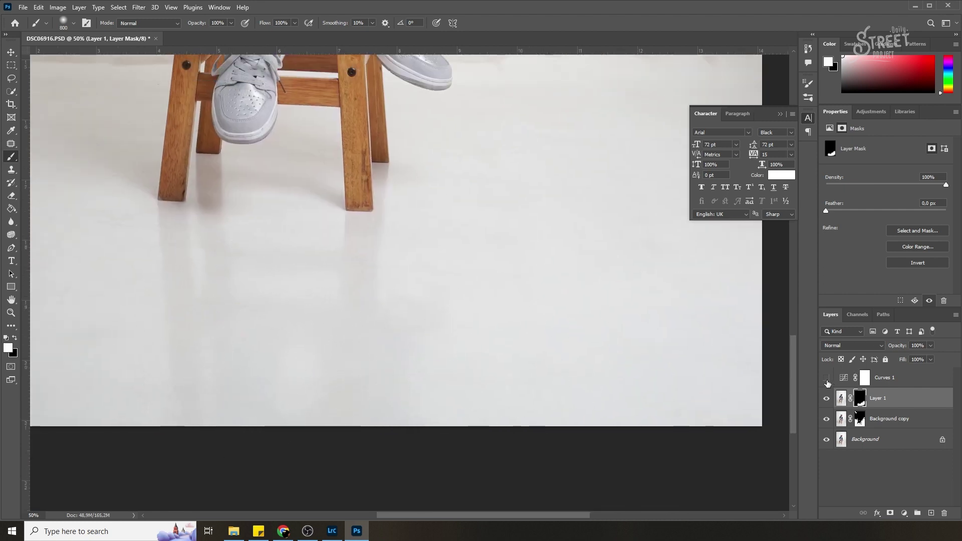
Show the Curves 1 adjustment and extend Layer 1's white mask over the floor on the front shoe's side.
click(827, 379)
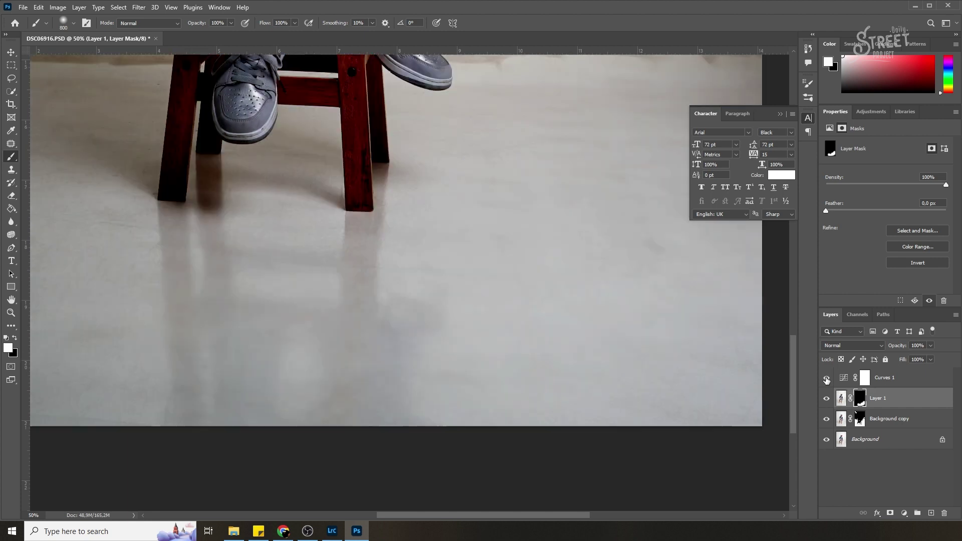
scroll(516, 306, left, 5)
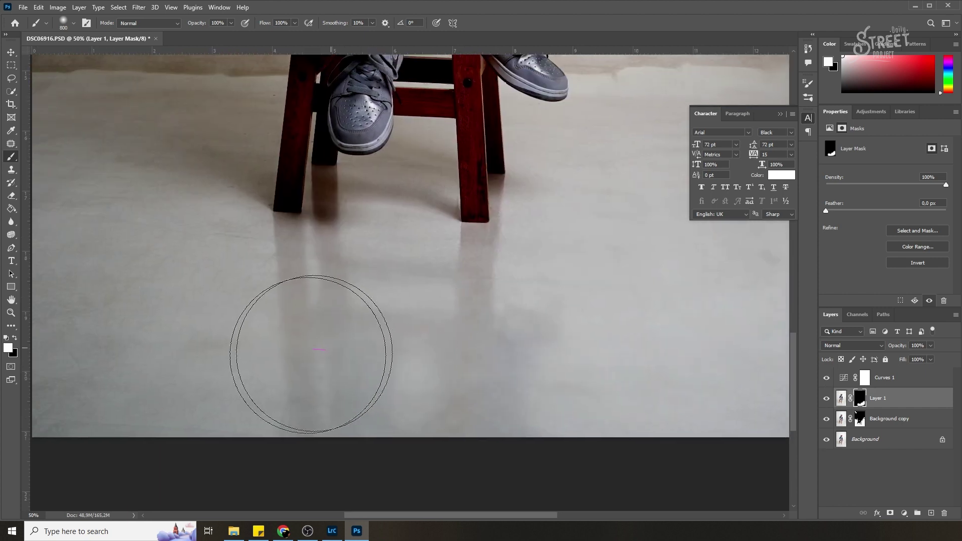
mouse_move(282, 339)
mouse_down()
mouse_move(416, 319)
mouse_move(469, 348)
mouse_move(283, 353)
mouse_move(174, 376)
mouse_move(204, 311)
mouse_move(218, 236)
mouse_move(251, 215)
mouse_move(275, 240)
mouse_move(276, 273)
mouse_up()
drag(272, 219, 290, 381)
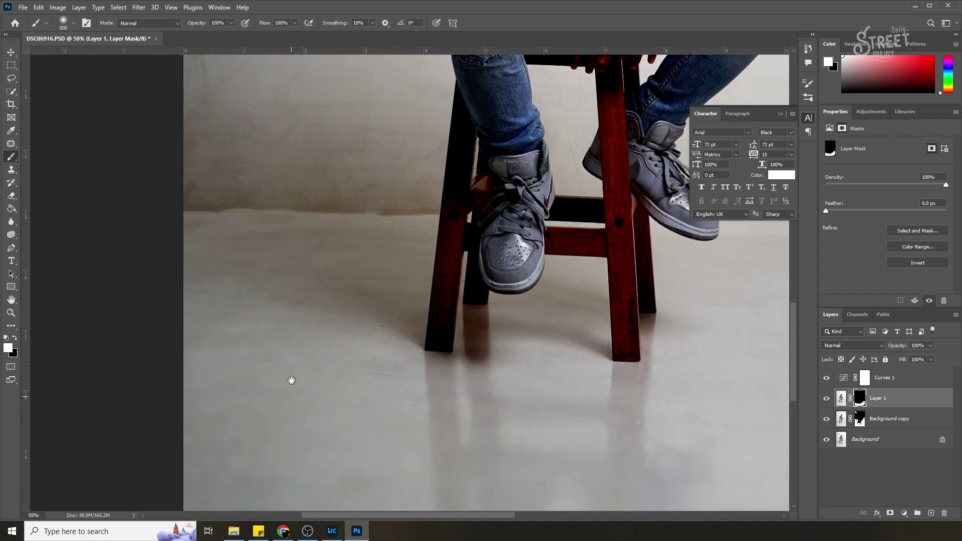
Reveal the Median smoothing on the floor around and between the stool's legs using a smaller, adjusted brush.
scroll(502, 337, up, 2)
key(bracketleft)
key(bracketleft)
key(bracketleft)
key(bracketleft)
key(bracketleft)
key(bracketleft)
click(73, 22)
double_click(38, 118)
drag(619, 393, 451, 355)
mouse_move(459, 388)
mouse_down()
mouse_move(535, 429)
mouse_move(512, 404)
mouse_up()
drag(656, 395, 331, 404)
click(73, 22)
click(38, 119)
mouse_move(170, 301)
mouse_down()
mouse_move(177, 329)
mouse_move(156, 235)
mouse_up()
drag(155, 234, 355, 244)
mouse_move(292, 311)
mouse_down()
mouse_move(555, 355)
mouse_move(659, 346)
mouse_up()
drag(391, 155, 421, 336)
Paint Layer 1's mask white over the backdrop on both sides of the boy, enlarging the brush to 500 pixels.
alt+click(233, 287)
key(bracketright)
key(bracketright)
key(bracketright)
drag(296, 153, 331, 243)
mouse_move(194, 147)
mouse_down()
mouse_move(196, 158)
mouse_move(168, 90)
mouse_up()
drag(168, 90, 188, 259)
drag(189, 259, 301, 288)
mouse_move(287, 97)
mouse_down()
mouse_move(269, 225)
mouse_move(361, 172)
mouse_up()
alt+click(269, 226)
drag(355, 84, 332, 205)
mouse_move(332, 205)
mouse_down()
mouse_move(163, 73)
mouse_move(388, 144)
mouse_up()
drag(643, 273, 386, 227)
mouse_move(408, 437)
mouse_down()
mouse_move(348, 249)
mouse_move(449, 318)
mouse_up()
ctrl+click(348, 249)
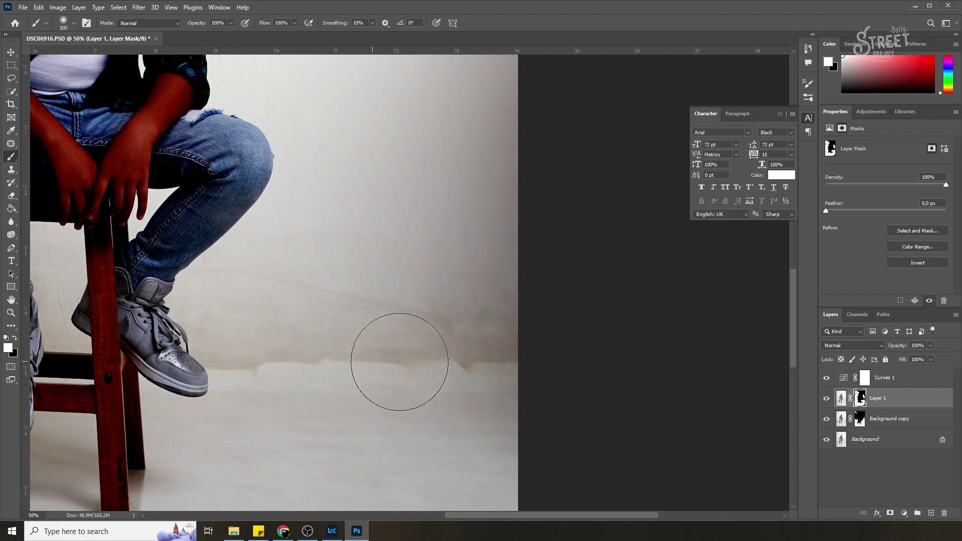
Turn off the Curves 1 adjustment and merge a copy of all visible layers above Layer 1.
alt+click(301, 396)
alt+click(301, 396)
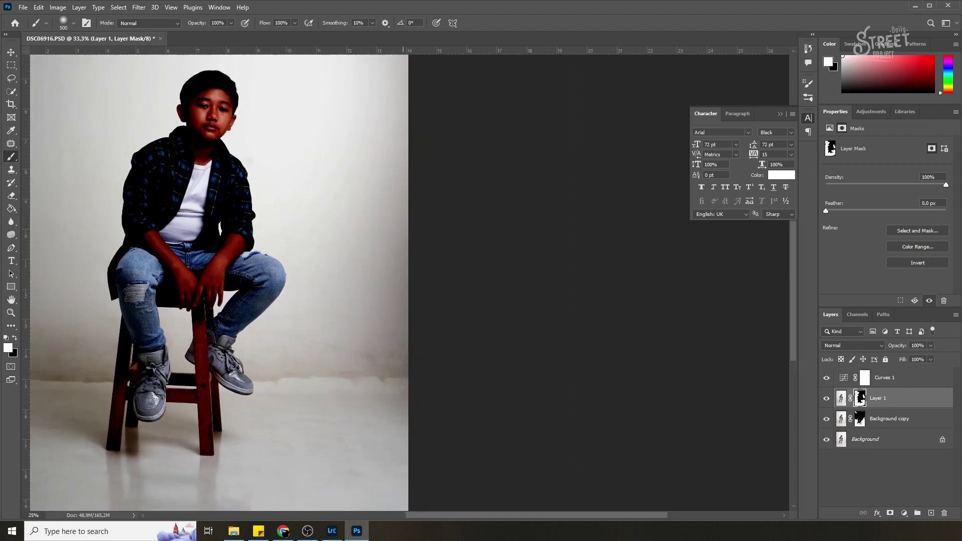
drag(236, 287, 392, 325)
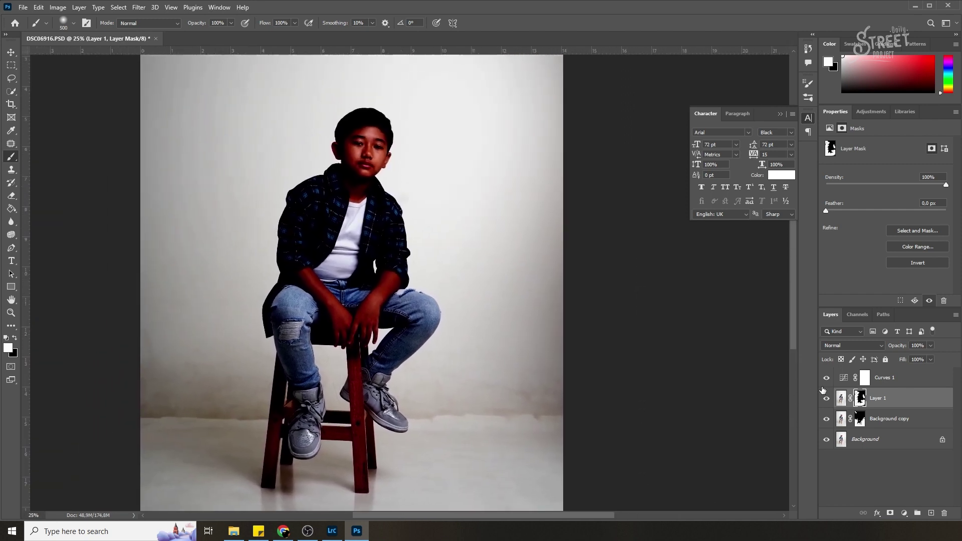
click(826, 377)
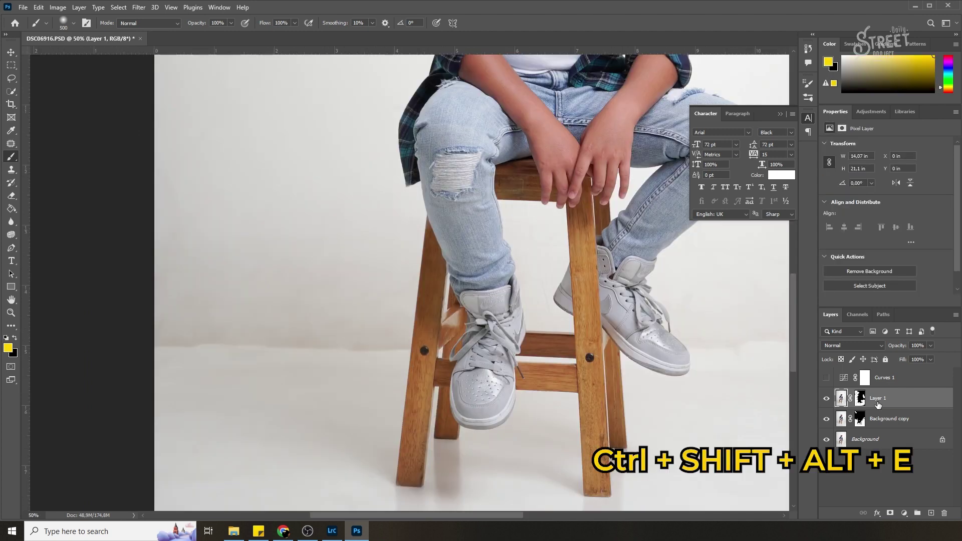
key(ctrl+shift+alt+e)
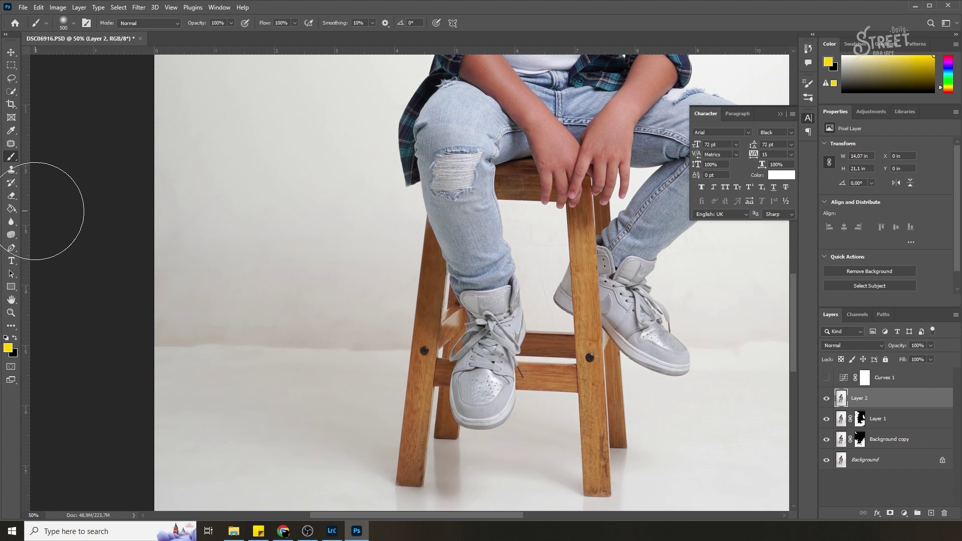
Sample the light grey of the lower backdrop and brush it over the wall-floor line on the front shoe's side.
key(bracketleft)
key(bracketleft)
key(bracketleft)
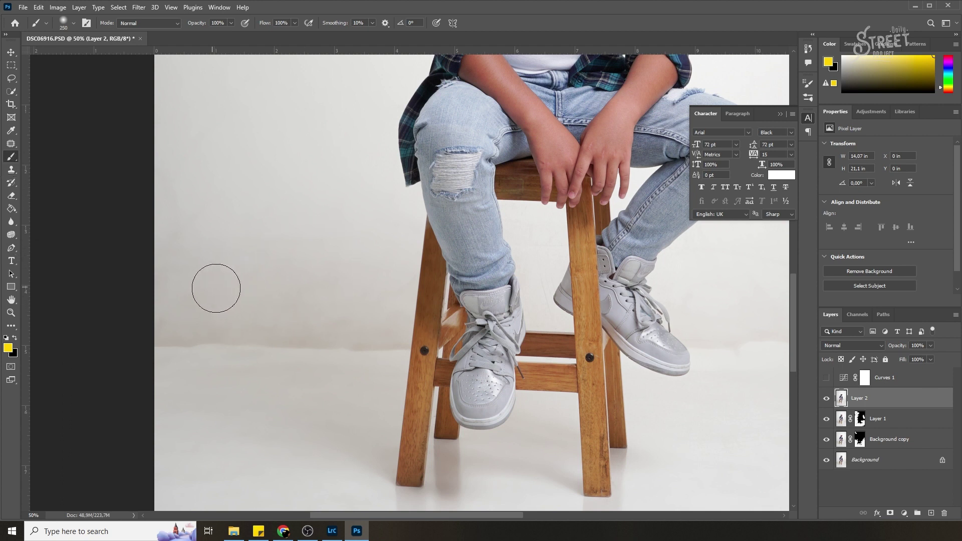
key(i)
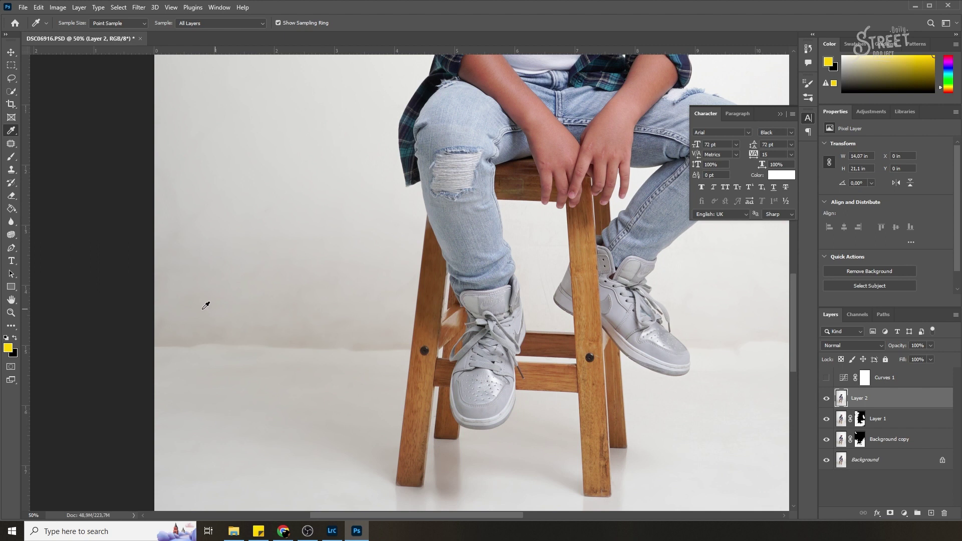
click(174, 256)
key(b)
key(bracketright)
key(bracketright)
key(bracketright)
key(bracketright)
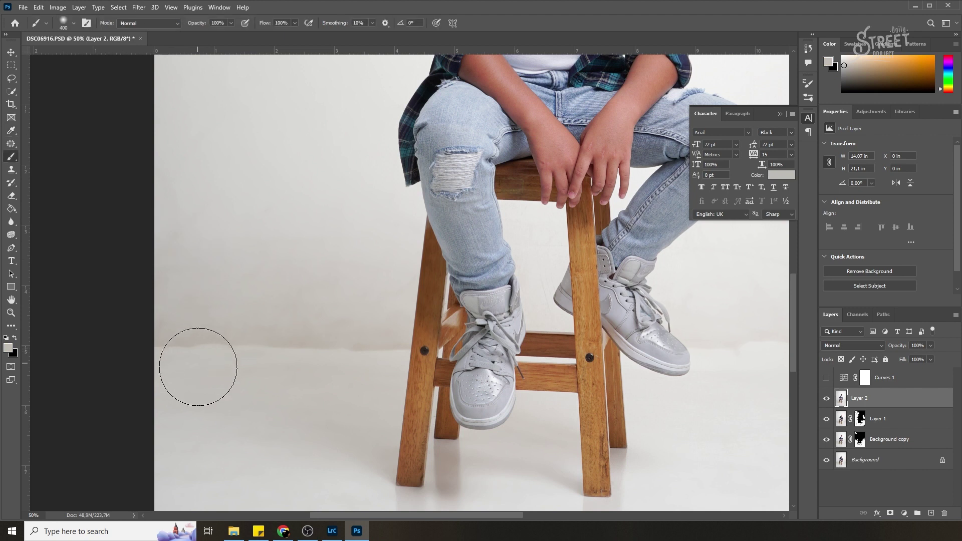
mouse_move(179, 340)
mouse_down()
mouse_move(234, 335)
mouse_move(342, 351)
mouse_move(351, 331)
mouse_move(353, 339)
mouse_up()
Paint the sampled grey over the wall area next to the stool's leg with a 300-pixel brush.
key(bracketleft)
key(bracketleft)
key(bracketleft)
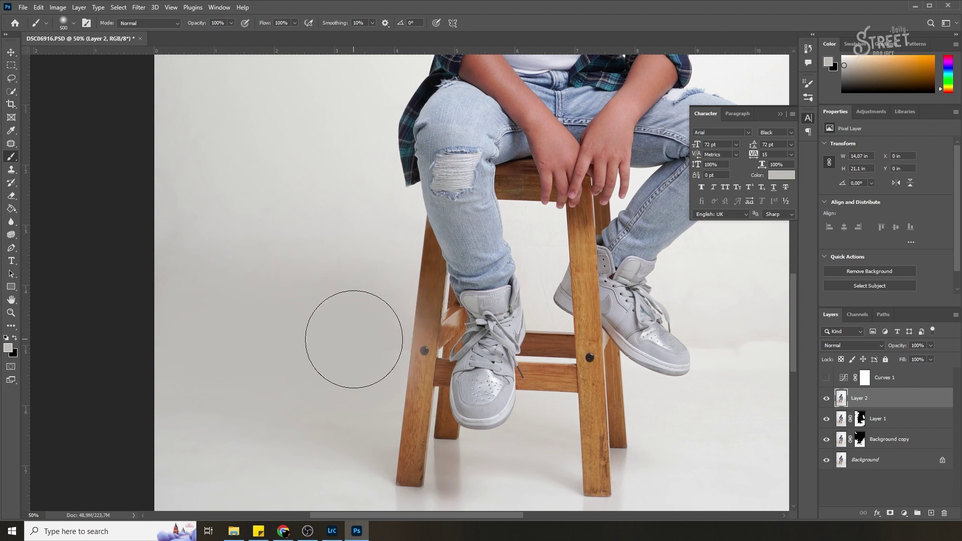
drag(392, 330, 383, 288)
alt+click(312, 307)
ctrl+alt+click(312, 307)
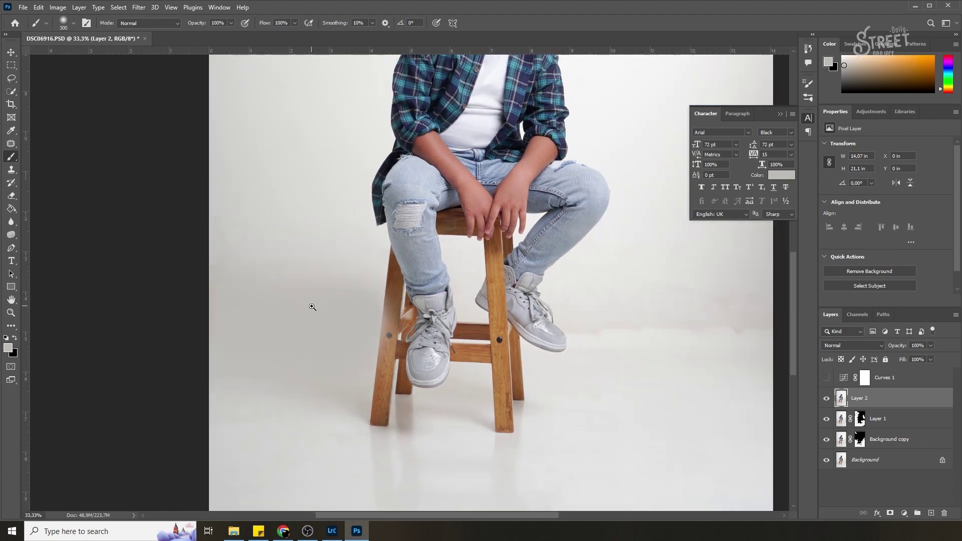
Enlarge the brush to 1000 pixels for blending the grey over the wall beside the stool.
key(bracketright)
key(bracketright)
key(bracketright)
key(bracketright)
key(bracketright)
key(bracketright)
key(bracketright)
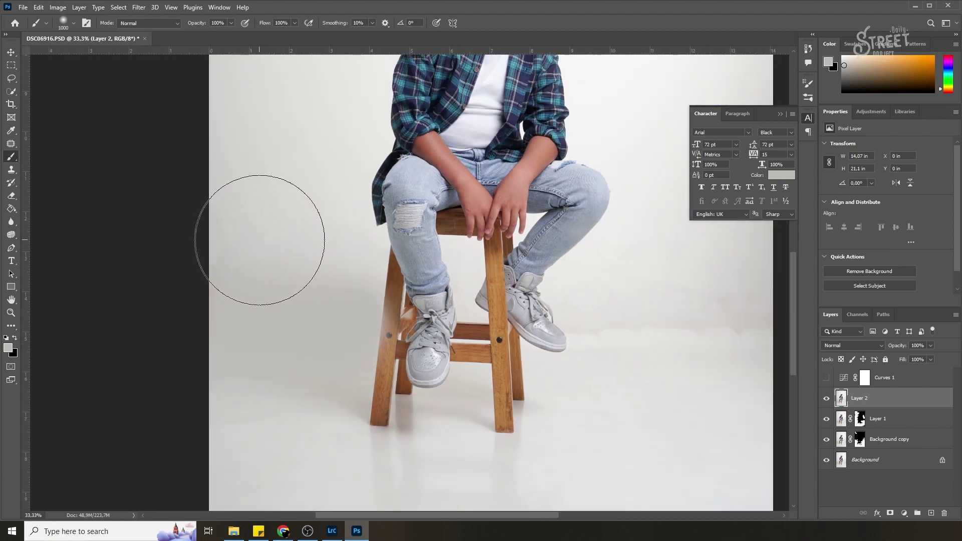
ctrl+alt+click(330, 341)
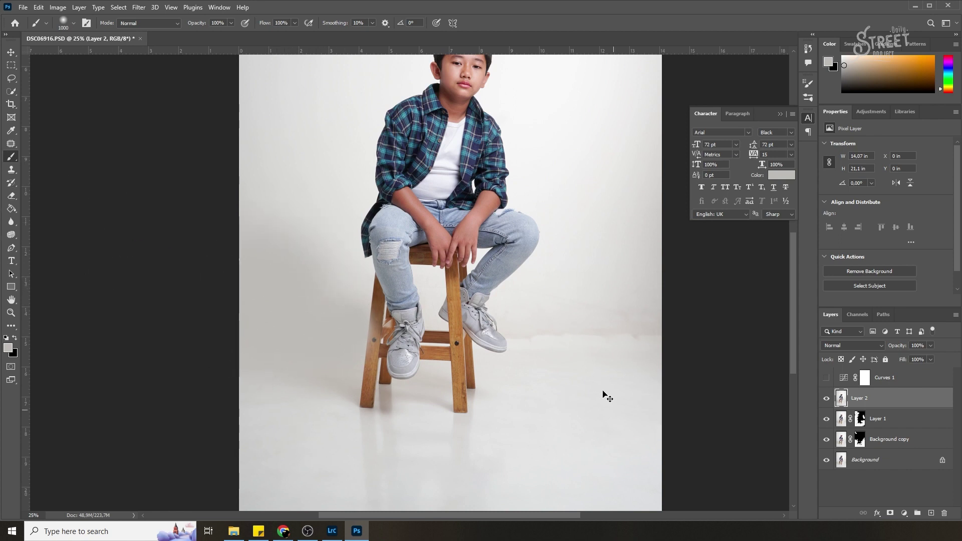
Sample the light grey of the wall on the rear shoe's side and brush it over the wall-floor line there.
ctrl+click(563, 372)
ctrl+click(400, 413)
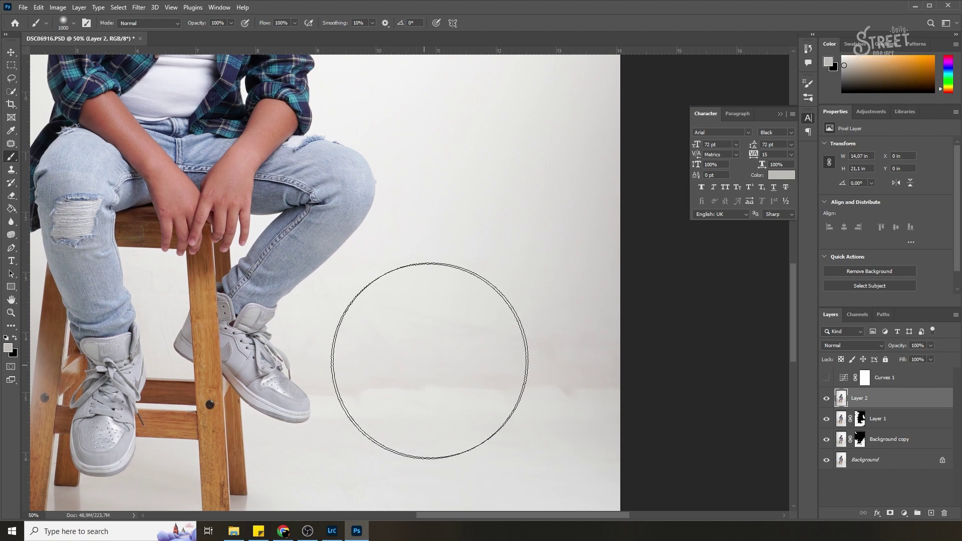
key(i)
click(514, 322)
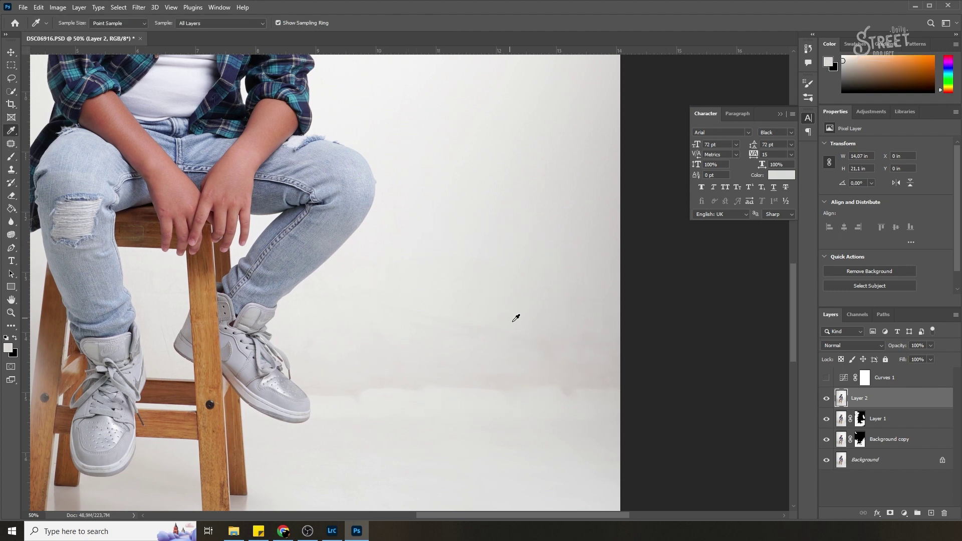
click(11, 157)
mouse_move(438, 369)
mouse_down()
mouse_move(400, 349)
mouse_move(362, 370)
mouse_move(332, 338)
mouse_move(375, 370)
mouse_up()
Reduce the brush to 600 pixels and paint the sampled grey over the rest of the wall-floor line beside the rear shoe.
key(bracketleft)
key(bracketleft)
key(bracketleft)
key(bracketleft)
drag(474, 395, 585, 248)
drag(359, 378, 384, 377)
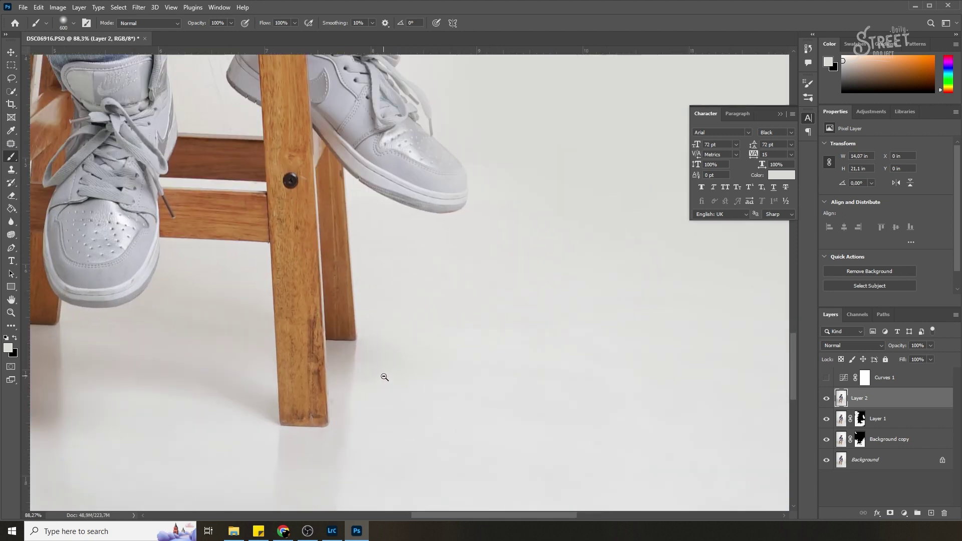
Add a layer mask to Layer 2 and paint it black over the greyed stool leg with a 175-pixel brush.
scroll(384, 377, down, 12)
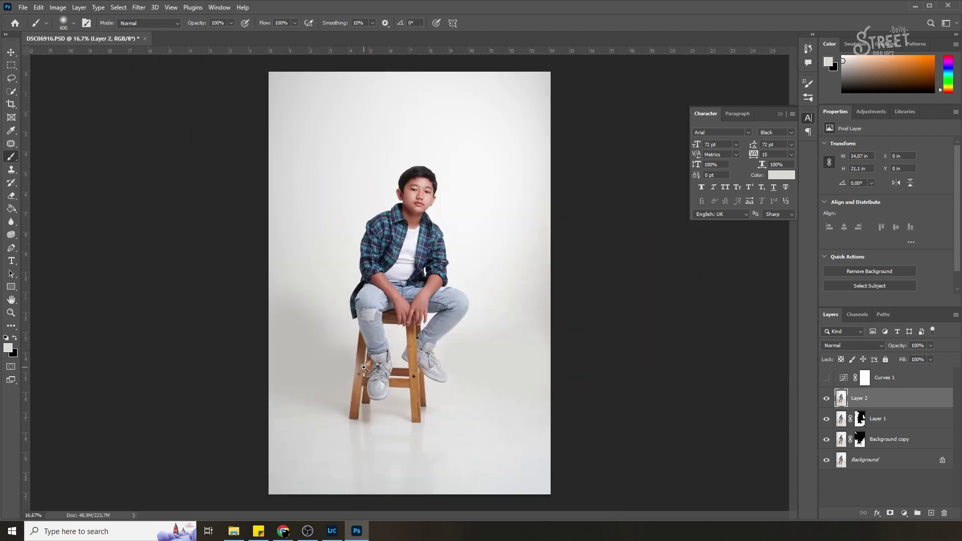
scroll(365, 369, up, 10)
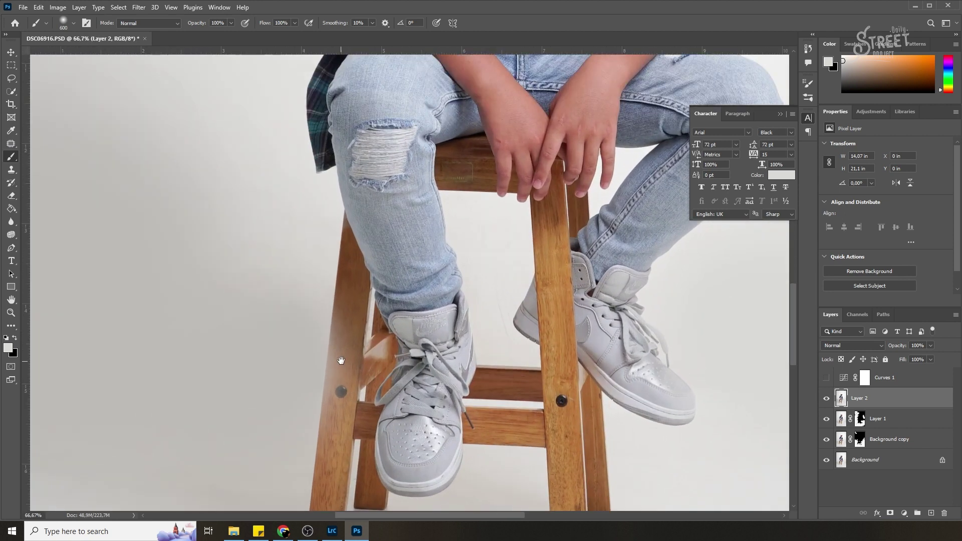
drag(364, 369, 318, 312)
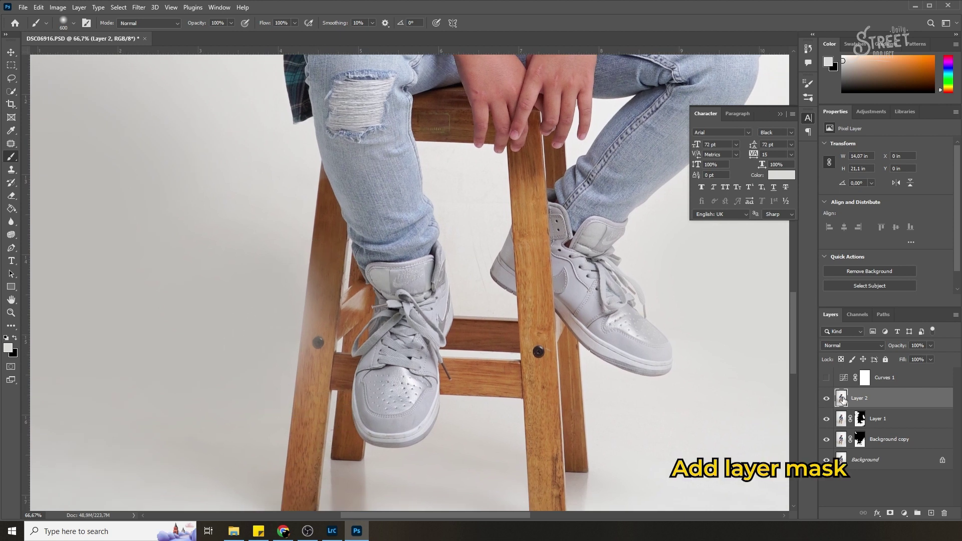
click(891, 514)
key(bracketleft)
key(bracketleft)
key(bracketleft)
mouse_move(321, 314)
mouse_down()
mouse_move(317, 331)
mouse_move(330, 236)
mouse_up()
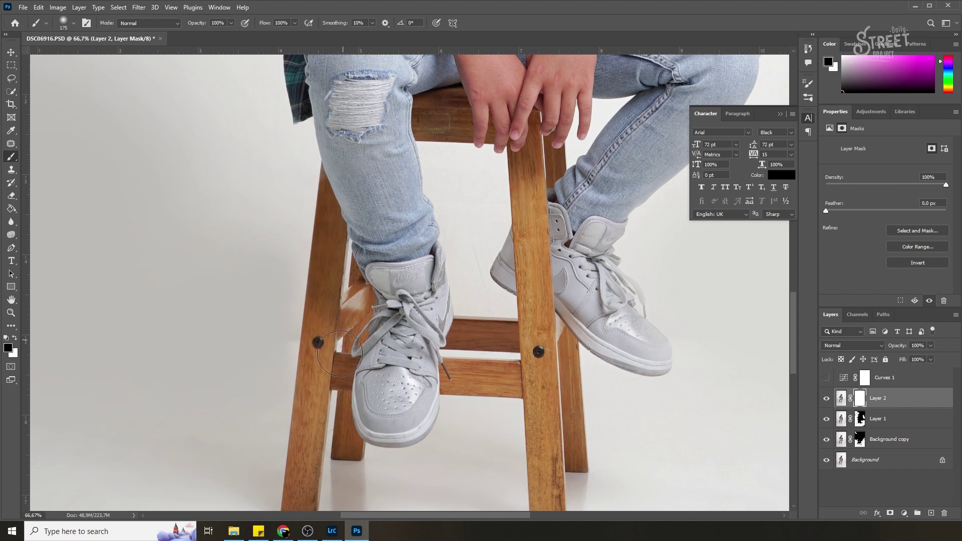
Paint Layer 2's mask black over the boy's bent leg and rear shoe to restore their original detail.
drag(589, 285, 447, 383)
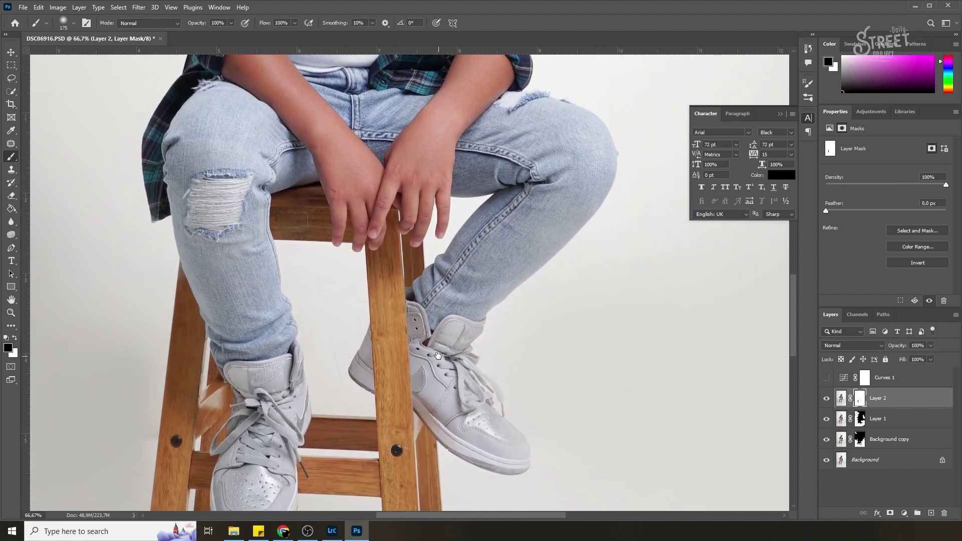
mouse_move(568, 213)
mouse_down()
mouse_move(445, 325)
mouse_move(471, 317)
mouse_move(459, 387)
mouse_move(496, 445)
mouse_up()
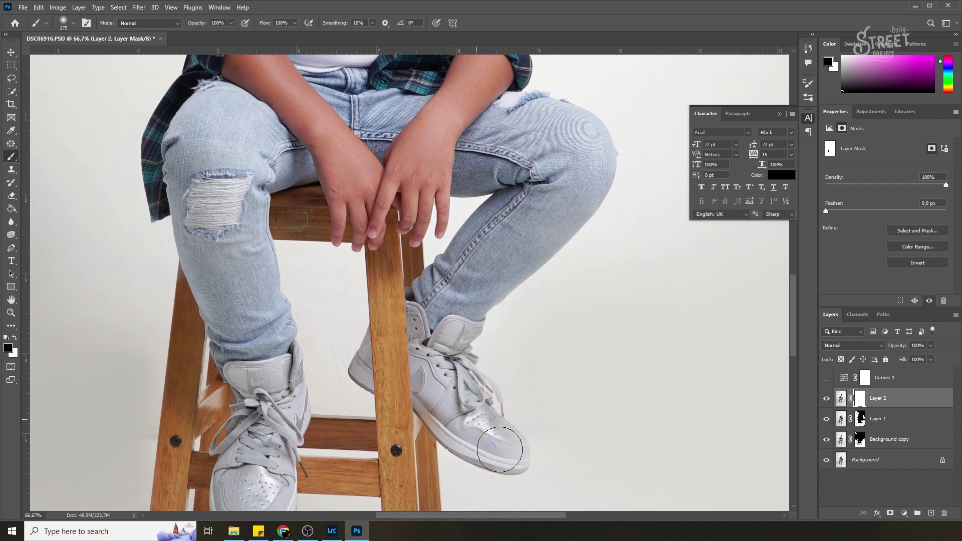
drag(400, 345, 460, 64)
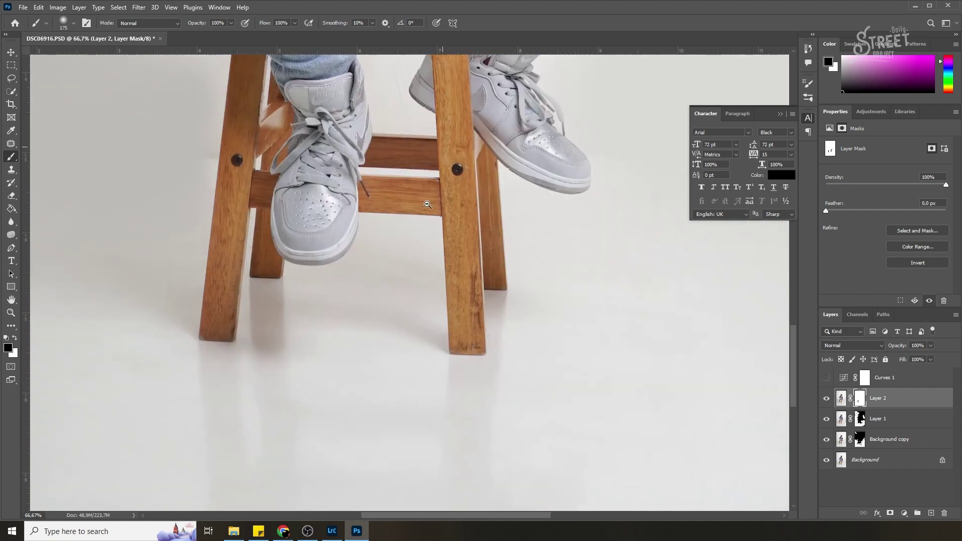
scroll(384, 200, down, 4)
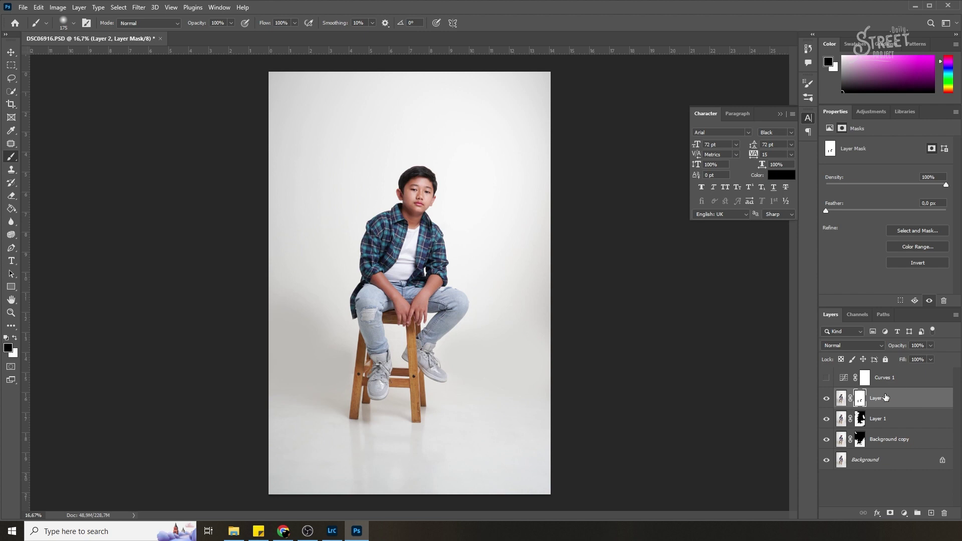
Add a Curves adjustment above Layer 2 that raises input 66 to output 84, and invert its mask to black.
click(885, 396)
click(872, 111)
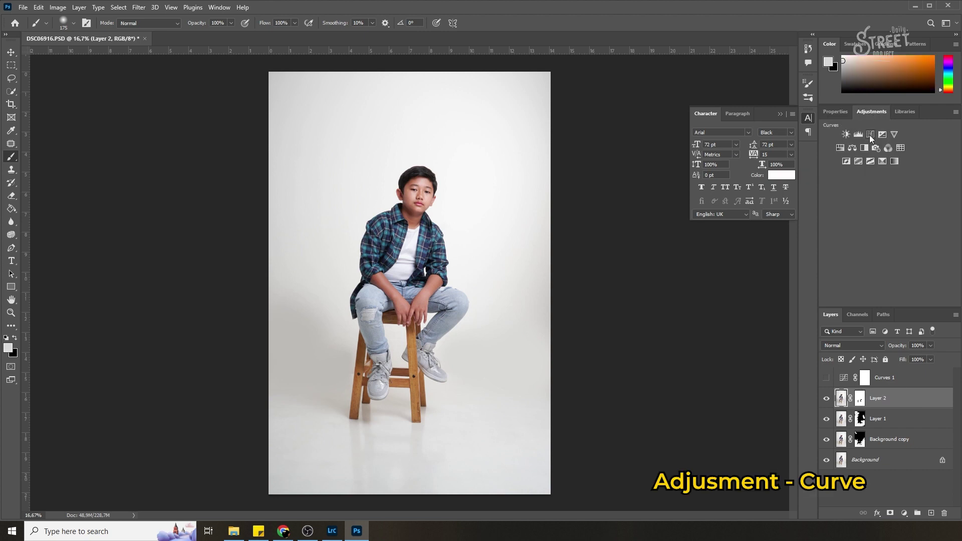
click(870, 135)
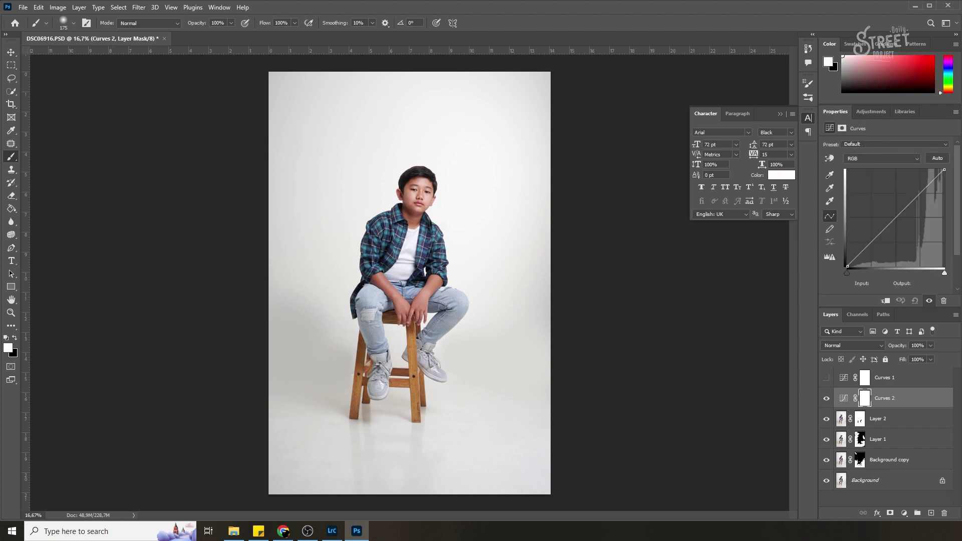
drag(873, 242, 873, 234)
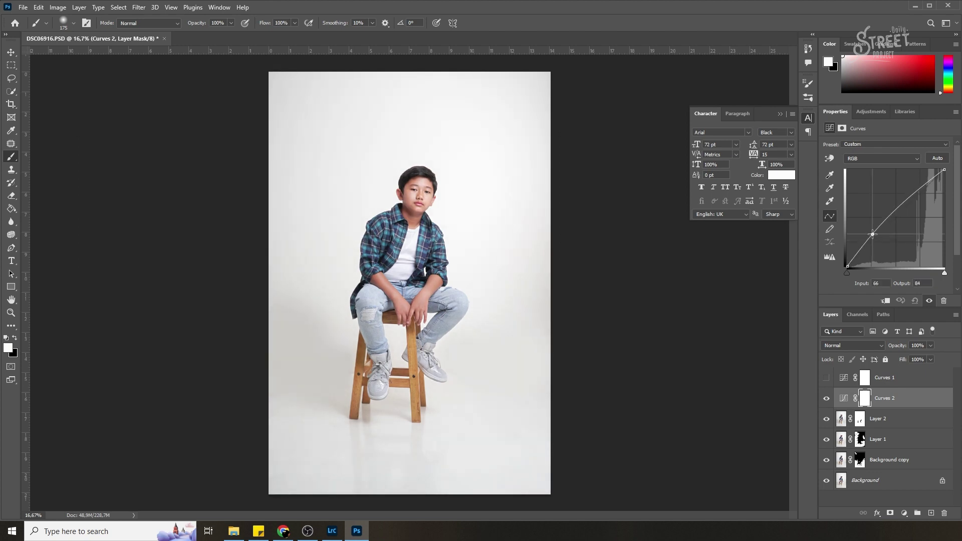
click(866, 399)
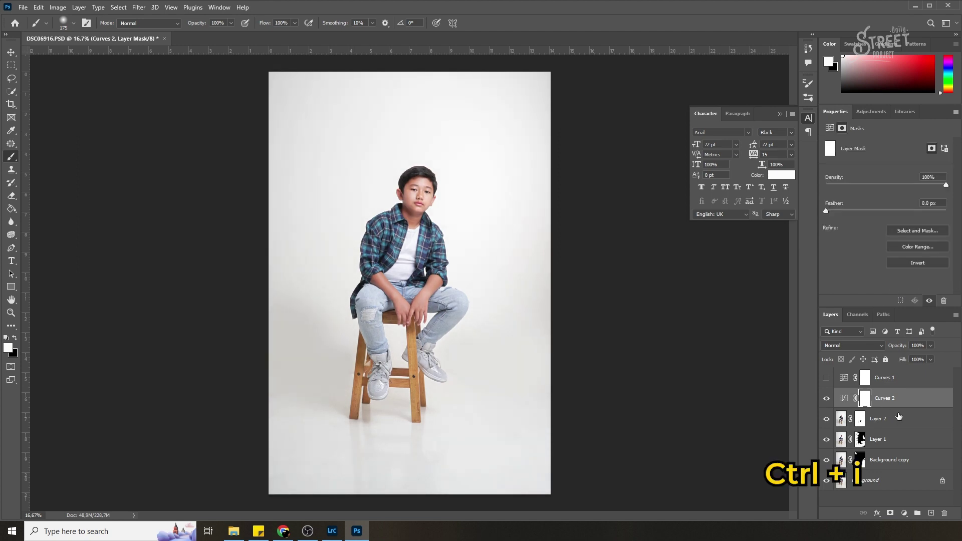
key(ctrl+i)
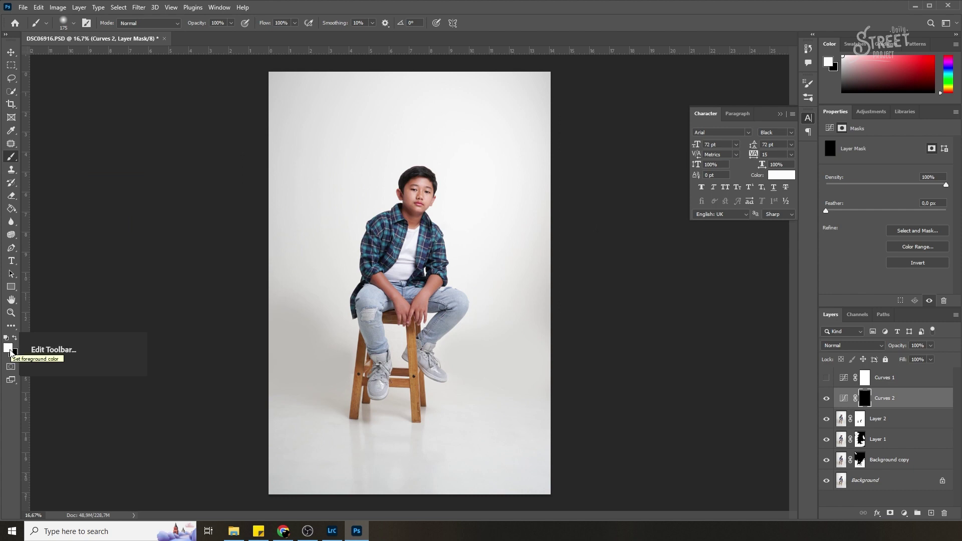
Paint the new Curves mask white over the boy's shoes, jeans and hands with the 175-pixel brush.
scroll(445, 354, up, 3)
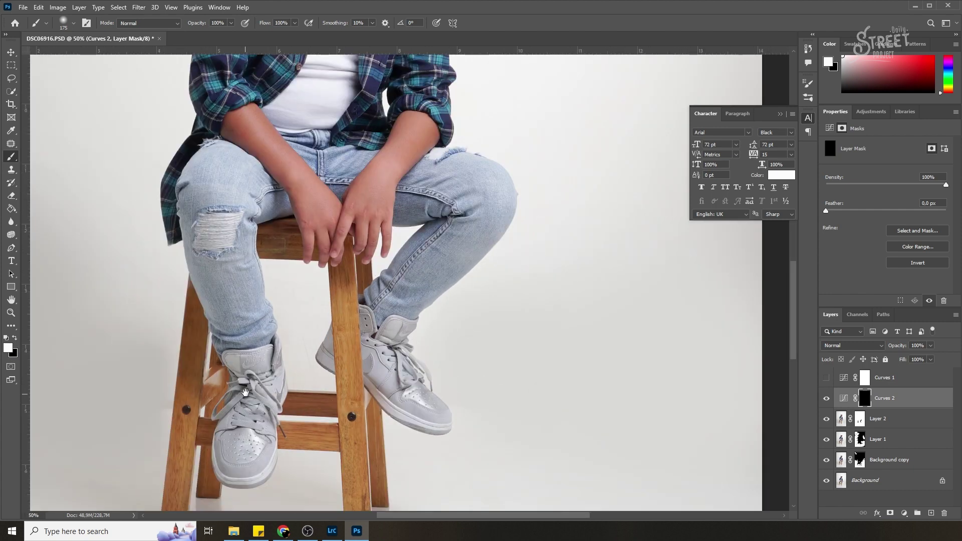
drag(245, 393, 299, 306)
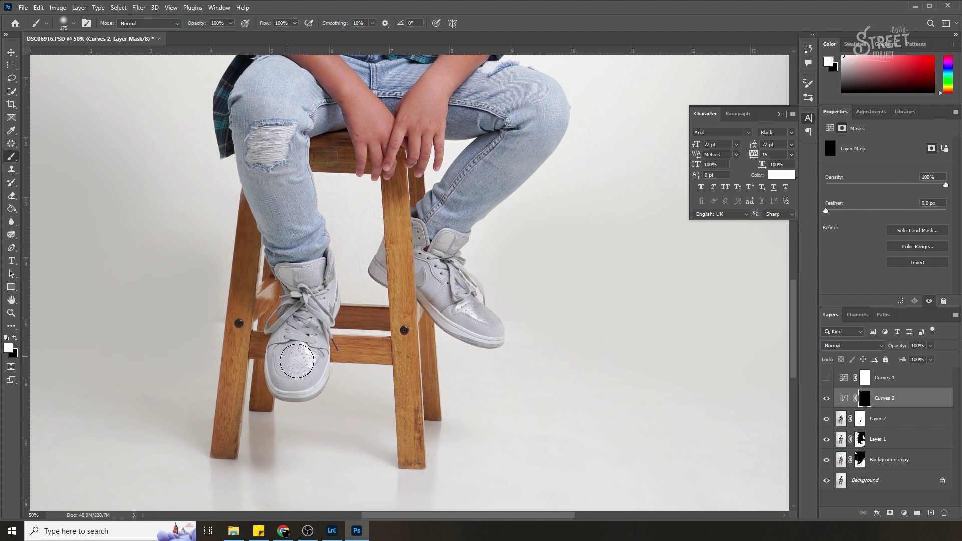
scroll(248, 155, down, 1)
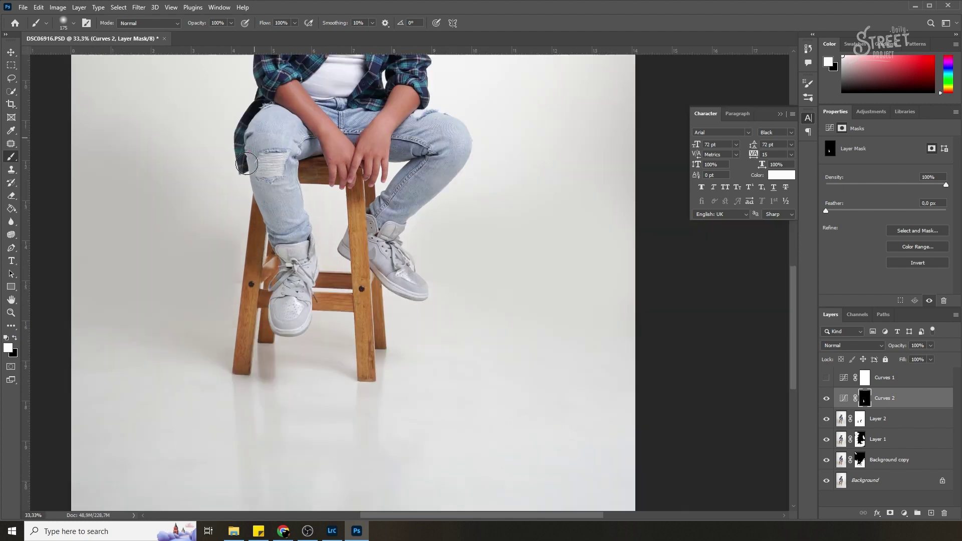
drag(273, 173, 285, 208)
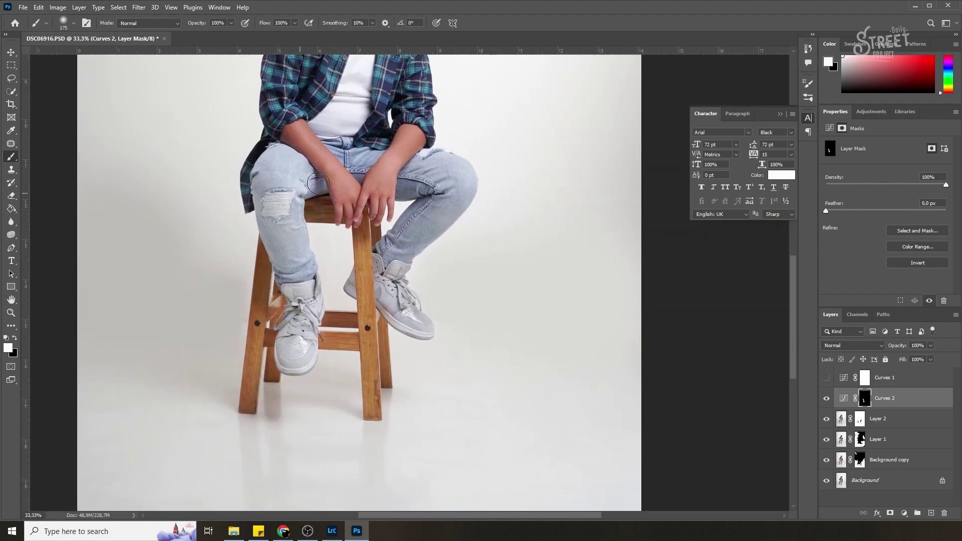
drag(370, 198, 414, 134)
mouse_move(378, 172)
mouse_down()
mouse_move(293, 123)
mouse_move(299, 146)
mouse_up()
scroll(328, 173, down, 1)
drag(309, 206, 322, 289)
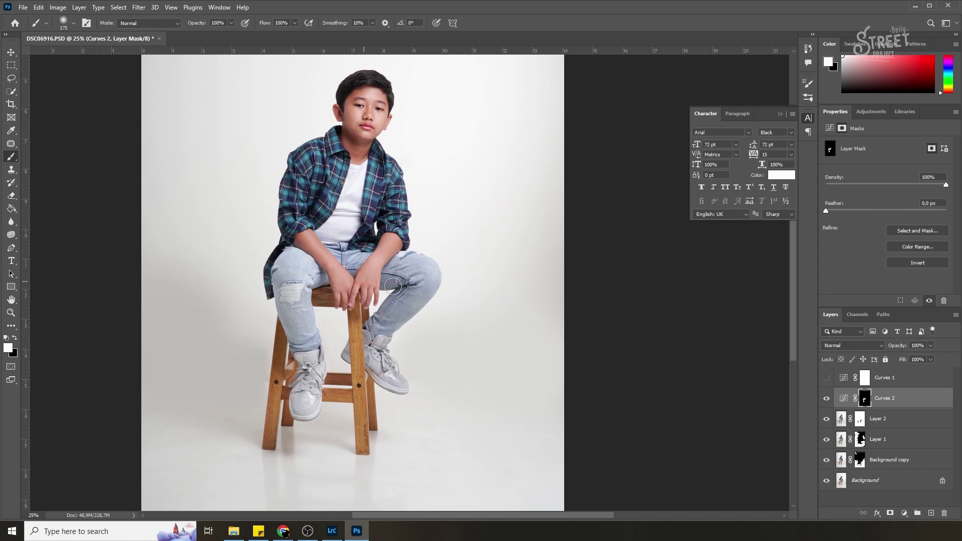
mouse_move(321, 294)
mouse_down()
mouse_move(396, 336)
mouse_move(379, 324)
mouse_move(359, 342)
mouse_move(314, 327)
mouse_move(318, 419)
mouse_move(308, 444)
mouse_move(333, 419)
mouse_up()
Enlarge the brush to 1000 pixels and paint the Curves mask white over the studio floor.
key(bracketright)
key(bracketright)
key(bracketright)
key(bracketright)
key(bracketright)
key(bracketright)
key(bracketright)
key(bracketright)
key(bracketright)
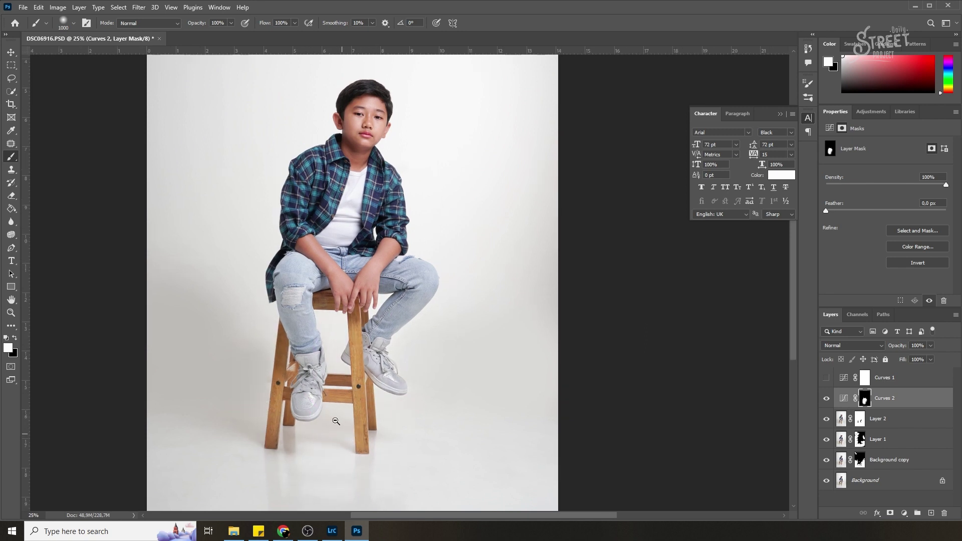
key(ctrl+minus)
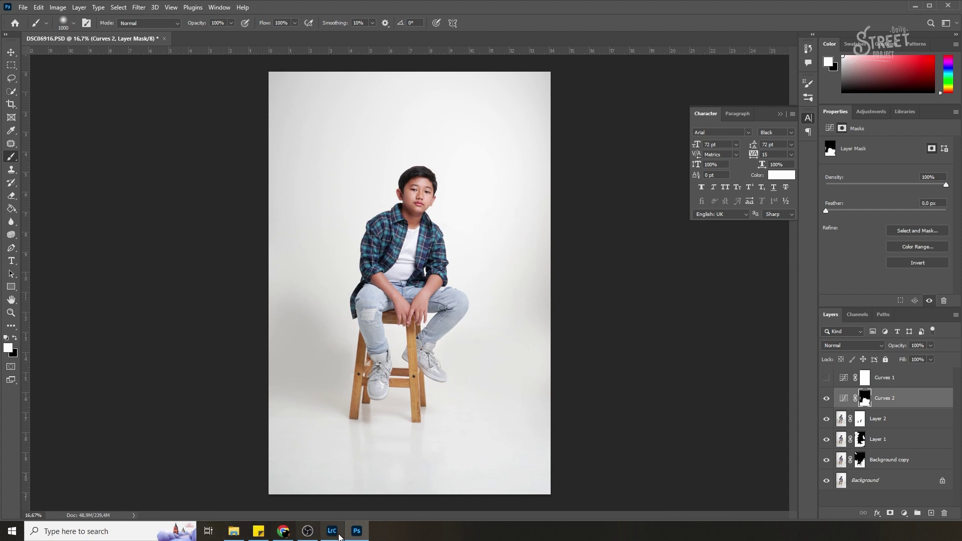
Switch to File Explorer and open DSC06944.PSD in Photoshop.
click(234, 531)
click(420, 79)
drag(420, 79, 750, 13)
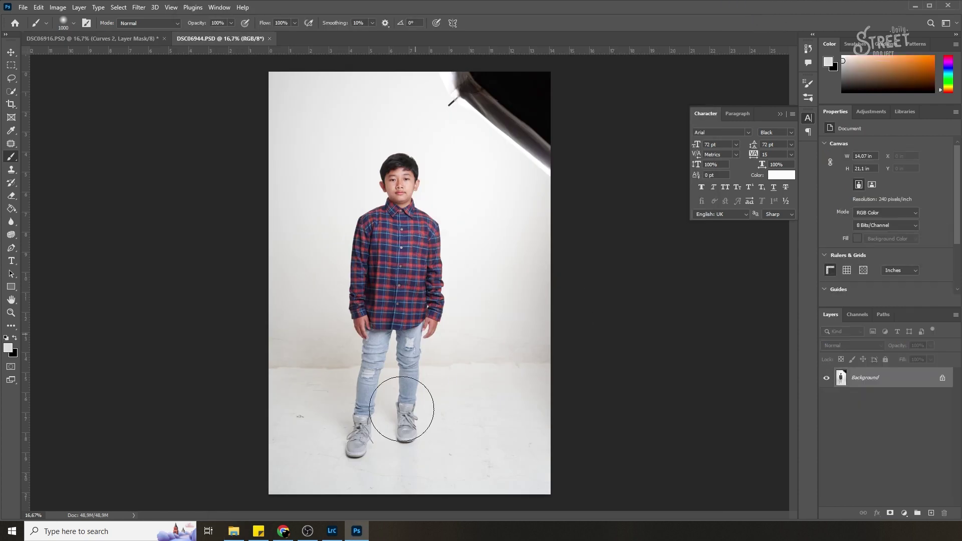